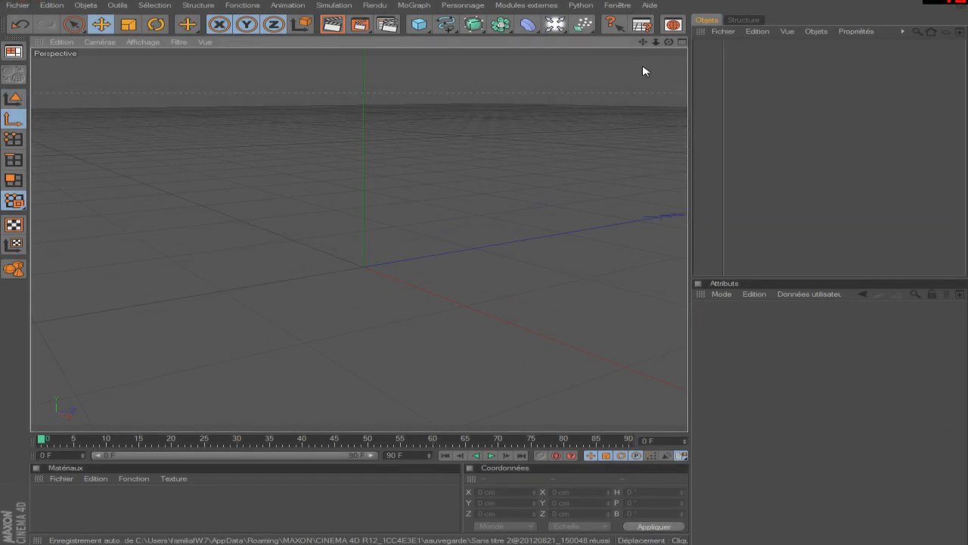
Switch to the image viewer and examine the head, torso, arm and leg areas of the blocky character's skin texture
{"action": "mouse_move", "coordinate": [668, 42]}
{"action": "left_mouse_down"}
{"action": "mouse_move", "coordinate": [668, 58]}
{"action": "mouse_move", "coordinate": [644, 27]}
{"action": "mouse_move", "coordinate": [699, 11]}
{"action": "mouse_move", "coordinate": [670, 23]}
{"action": "mouse_move", "coordinate": [672, 41]}
{"action": "left_mouse_up"}
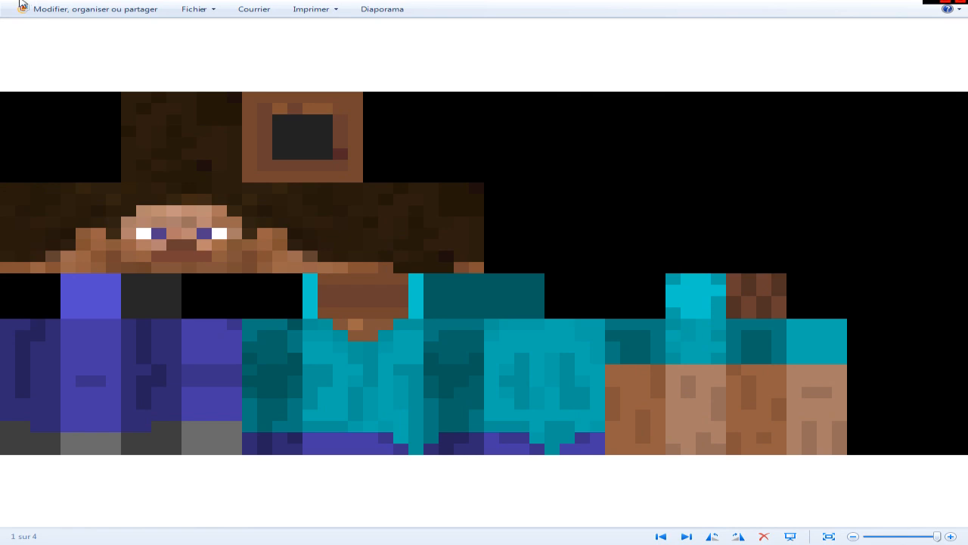
{"action": "scroll", "coordinate": [363, 220], "scroll_direction": "down", "scroll_amount": 1}
{"action": "scroll", "coordinate": [363, 220], "scroll_direction": "up", "scroll_amount": 1}
{"action": "scroll", "coordinate": [631, 318], "scroll_direction": "down", "scroll_amount": 1}
{"action": "scroll", "coordinate": [632, 320], "scroll_direction": "up", "scroll_amount": 1}
{"action": "scroll", "coordinate": [632, 319], "scroll_direction": "down", "scroll_amount": 1}
{"action": "scroll", "coordinate": [632, 319], "scroll_direction": "up", "scroll_amount": 1}
{"action": "scroll", "coordinate": [298, 279], "scroll_direction": "down", "scroll_amount": 1}
{"action": "scroll", "coordinate": [297, 278], "scroll_direction": "up", "scroll_amount": 1}
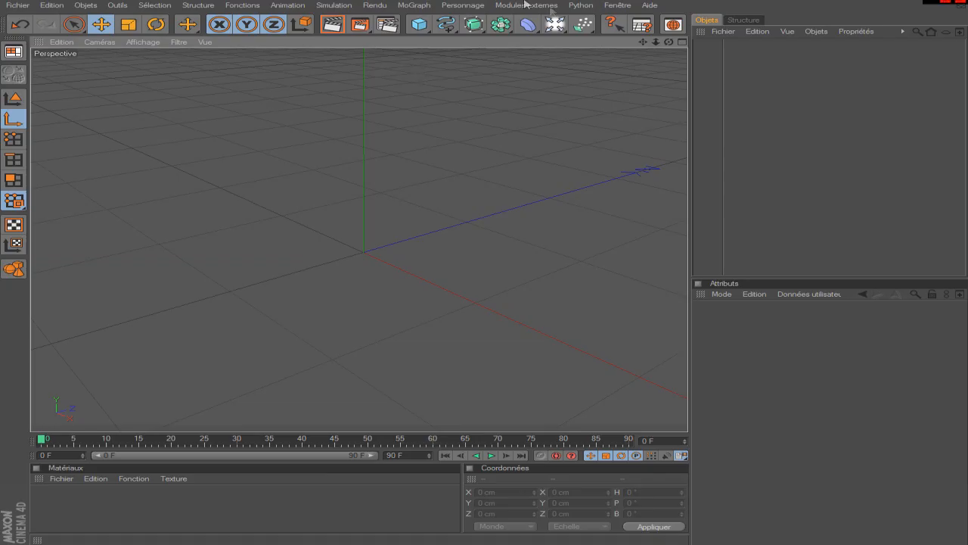
Add a cube to the scene and set its size to 80 cm in X, Y and Z
{"action": "left_click", "coordinate": [420, 26]}
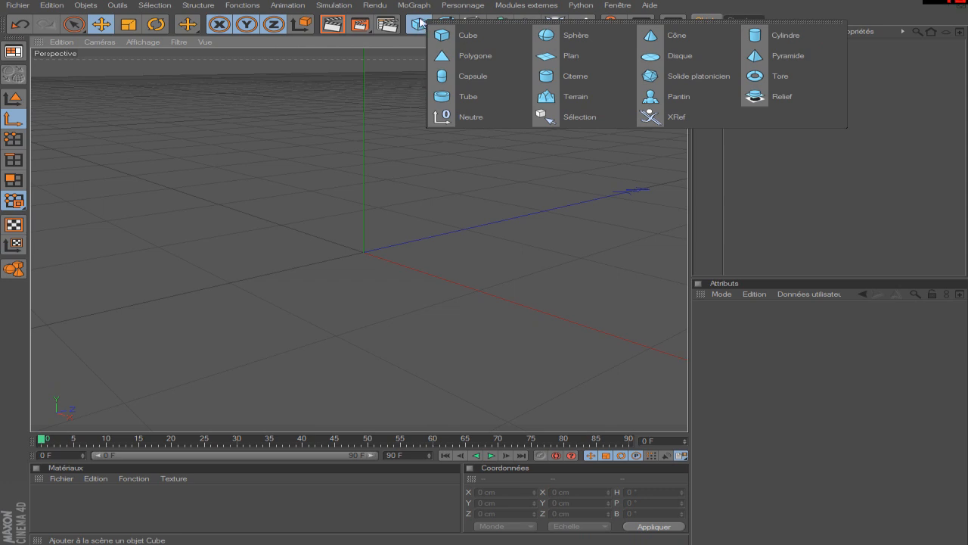
{"action": "left_click", "coordinate": [463, 35]}
{"action": "scroll", "coordinate": [481, 197], "scroll_direction": "up", "scroll_amount": 2}
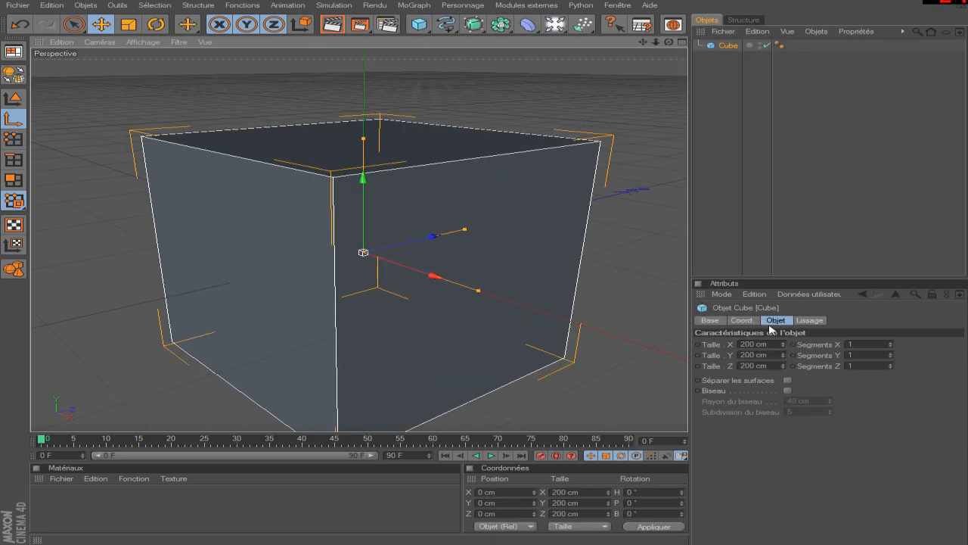
{"action": "double_click", "coordinate": [755, 344]}
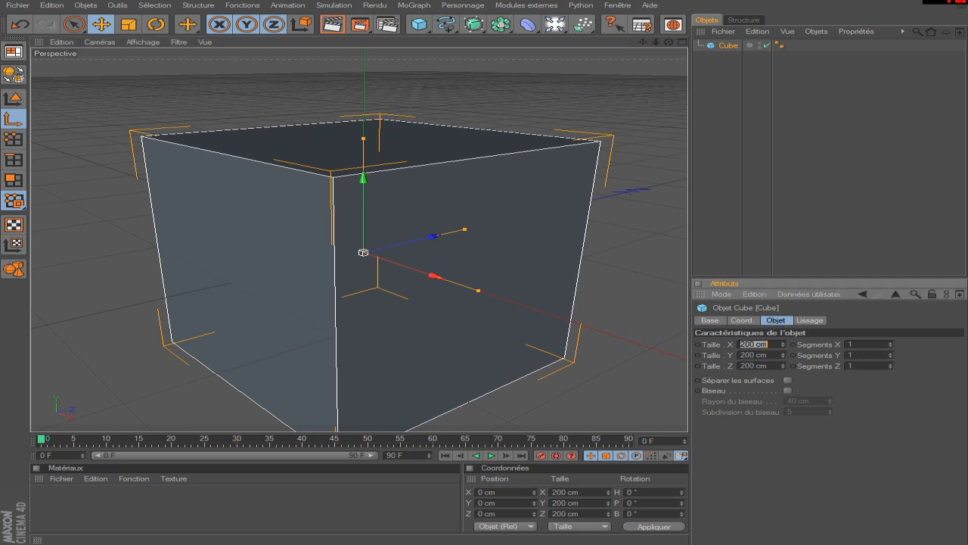
{"action": "type", "text": "80"}
{"action": "key", "text": "Tab"}
{"action": "type", "text": "80"}
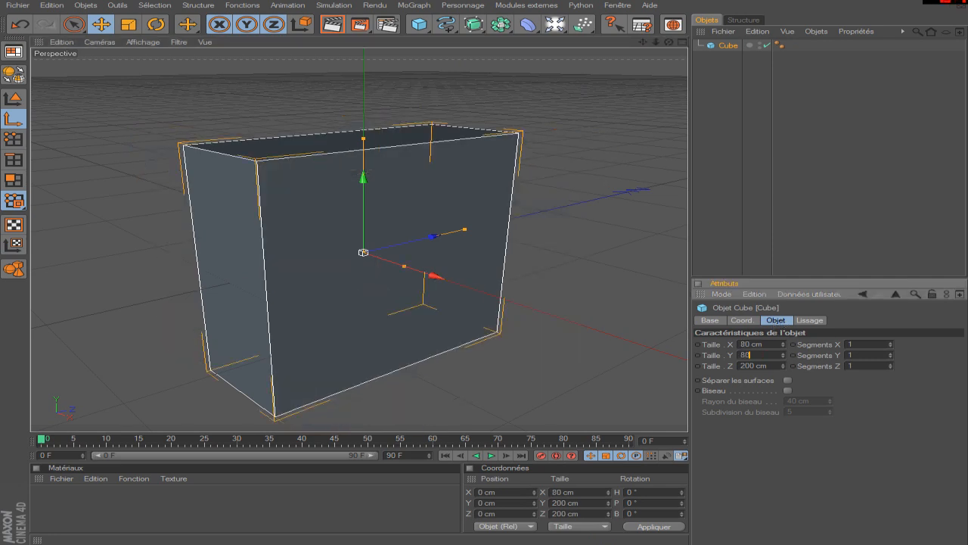
{"action": "key", "text": "Tab"}
{"action": "type", "text": "80"}
{"action": "key", "text": "Return"}
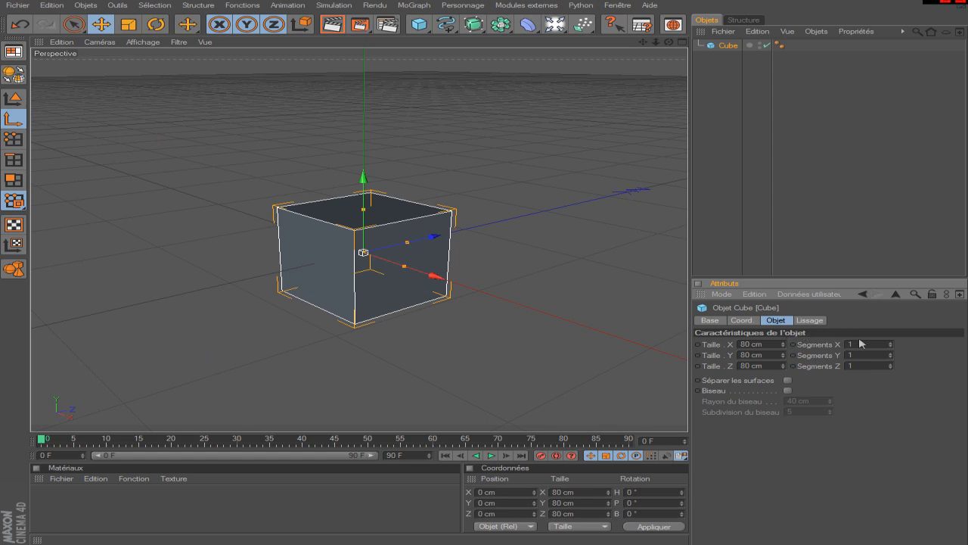
Divide the cube into 8 segments along each of the X, Y and Z axes
{"action": "scroll", "coordinate": [400, 301], "scroll_direction": "up", "scroll_amount": 5}
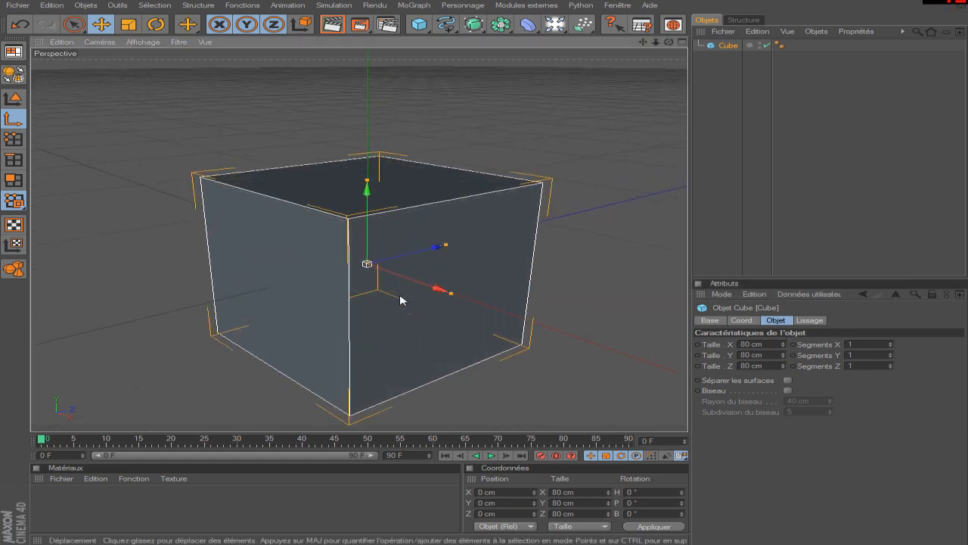
{"action": "scroll", "coordinate": [404, 303], "scroll_direction": "down", "scroll_amount": 2}
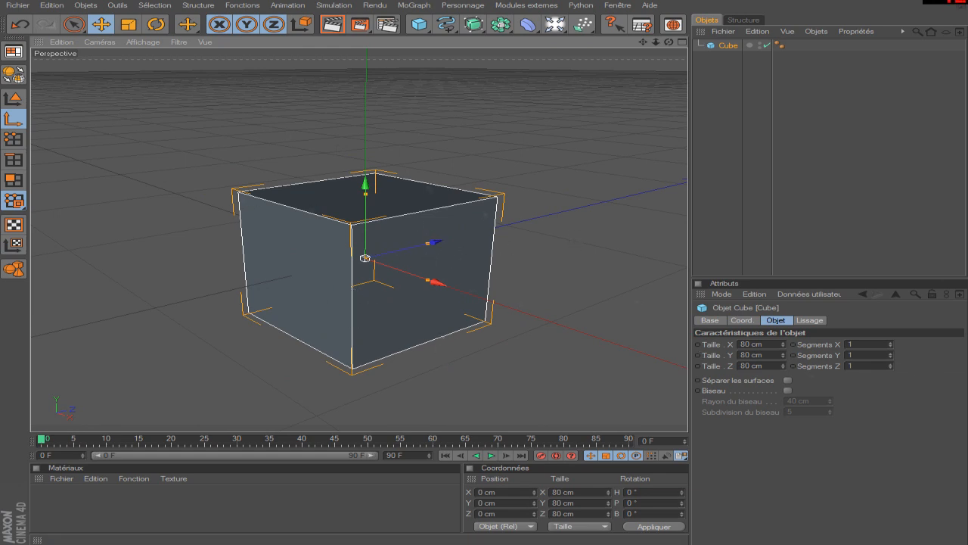
{"action": "left_click", "coordinate": [850, 344]}
{"action": "type", "text": "8"}
{"action": "key", "text": "Tab"}
{"action": "type", "text": "8"}
{"action": "key", "text": "Tab"}
{"action": "type", "text": "8"}
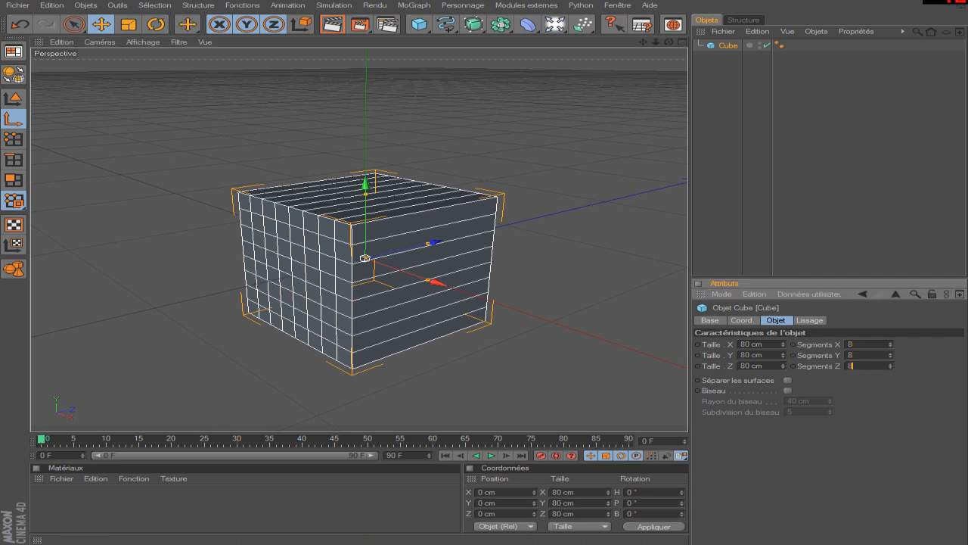
{"action": "key", "text": "Return"}
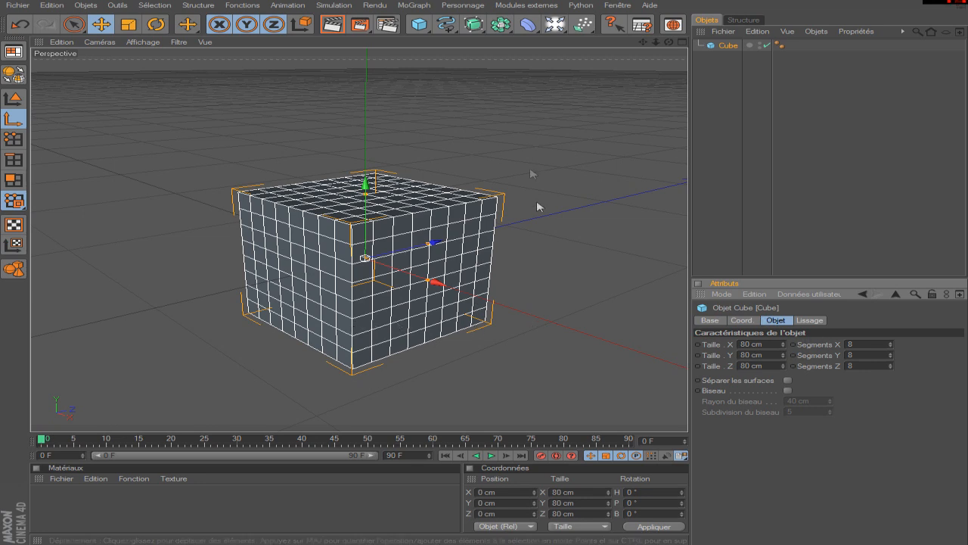
Rename the segmented cube as tete and deselect it
{"action": "left_click_drag", "start_coordinate": [669, 43], "coordinate": [404, 305]}
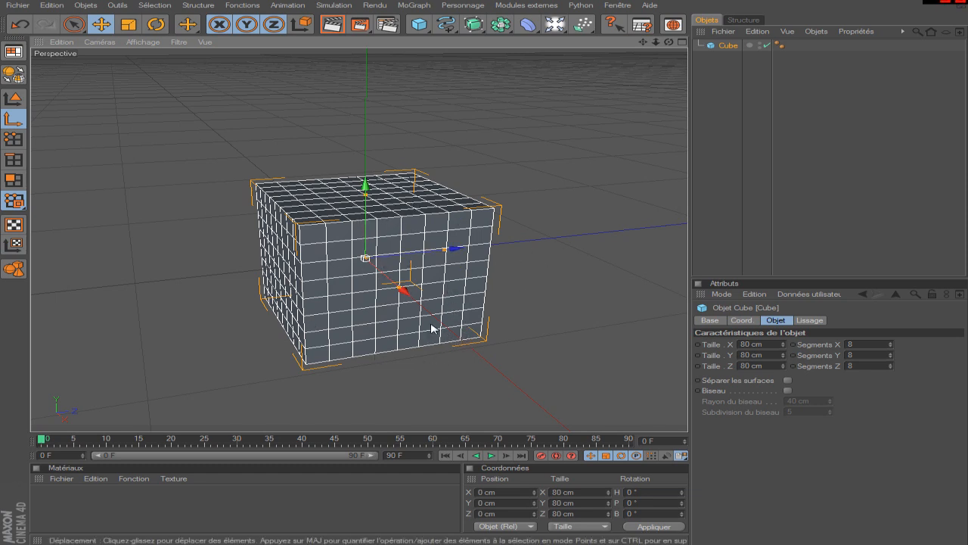
{"action": "double_click", "coordinate": [726, 47]}
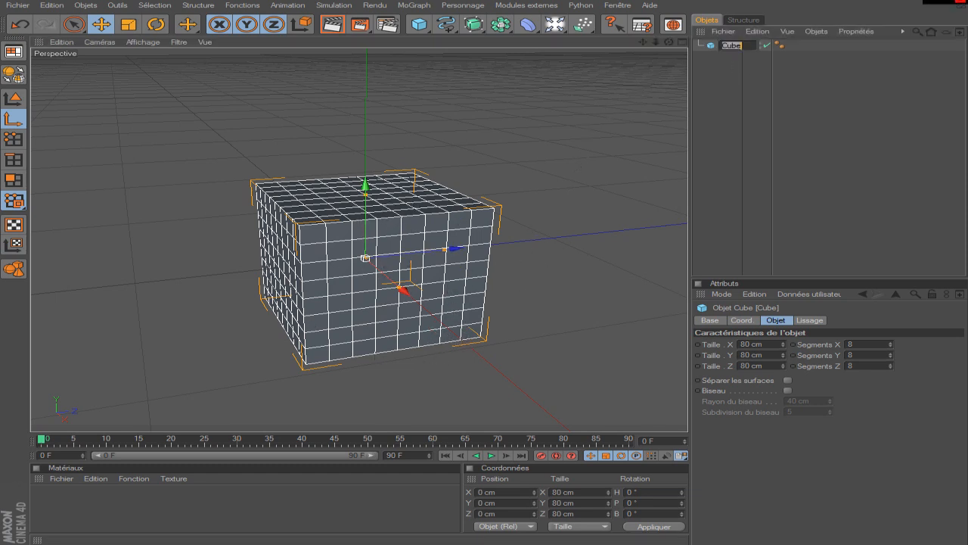
{"action": "type", "text": "tete"}
{"action": "key", "text": "Return"}
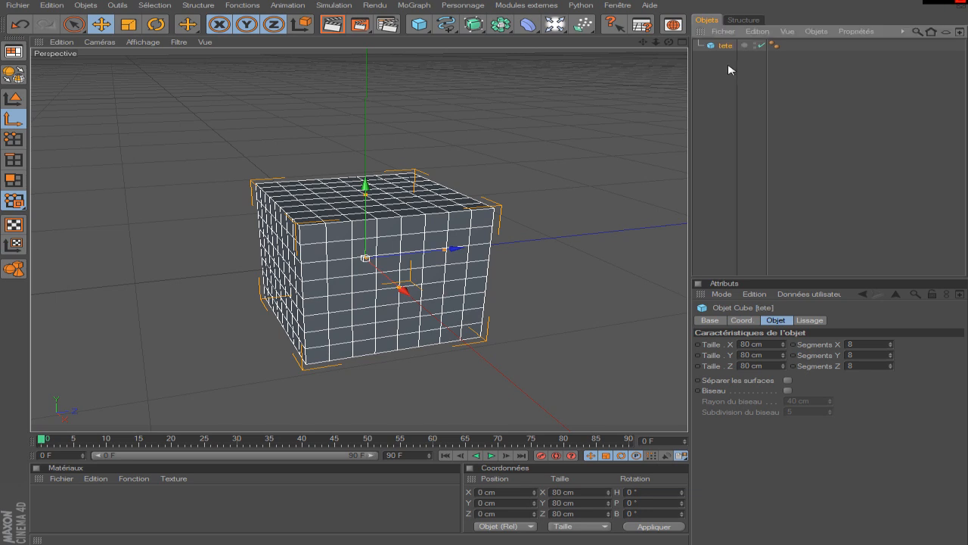
{"action": "left_click", "coordinate": [730, 70]}
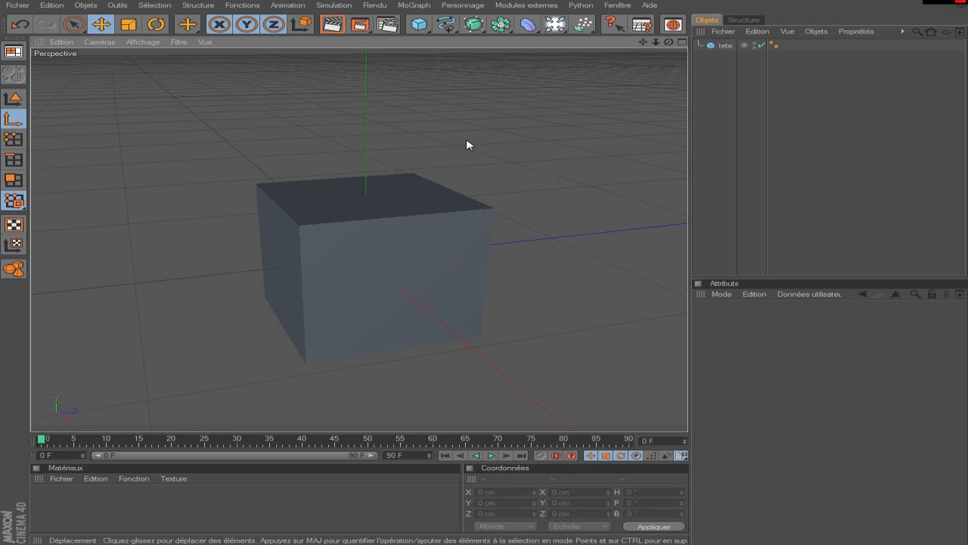
Add a second cube and set its X size to 40 cm with 4 segments along X
{"action": "scroll", "coordinate": [467, 145], "scroll_direction": "down", "scroll_amount": 3}
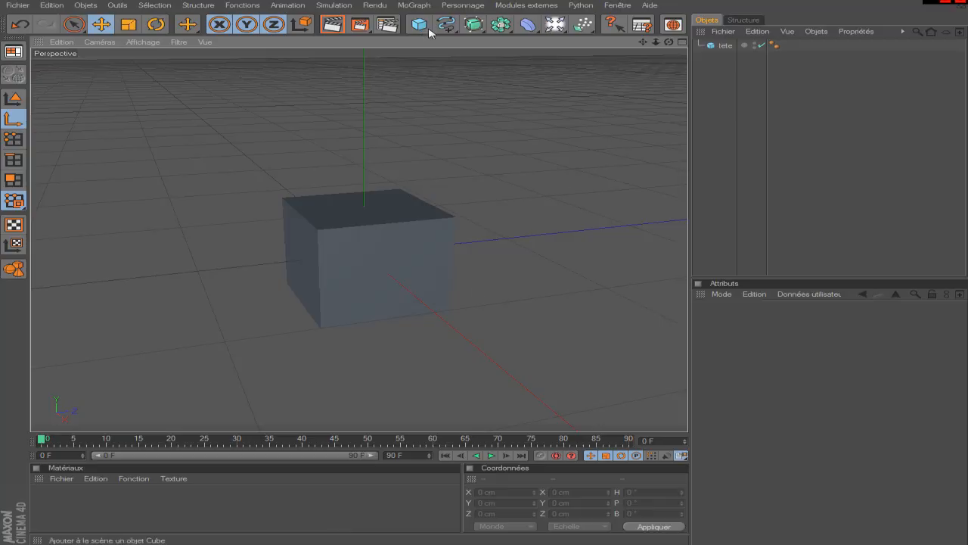
{"action": "left_click", "coordinate": [418, 25]}
{"action": "left_click", "coordinate": [458, 34]}
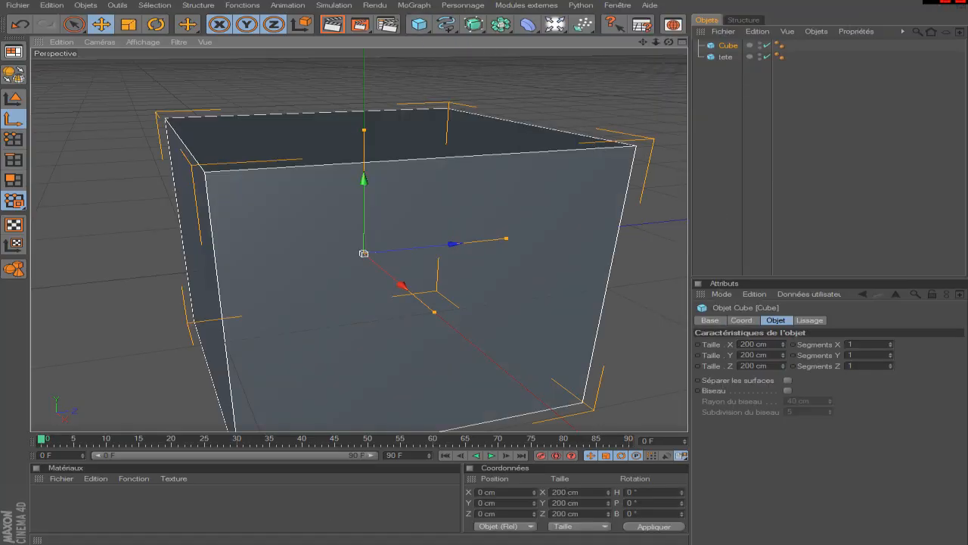
{"action": "scroll", "coordinate": [519, 285], "scroll_direction": "down", "scroll_amount": 5}
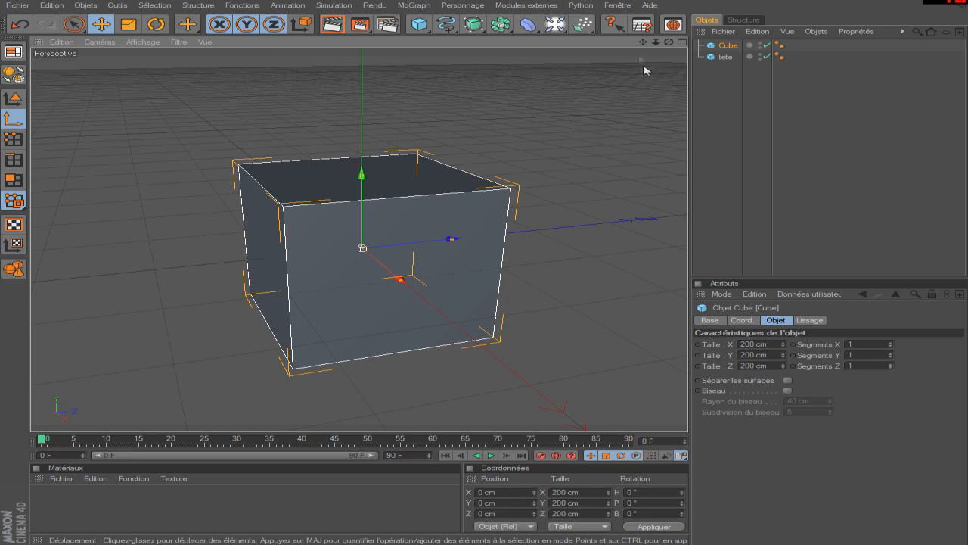
{"action": "left_click_drag", "start_coordinate": [669, 42], "coordinate": [632, 91]}
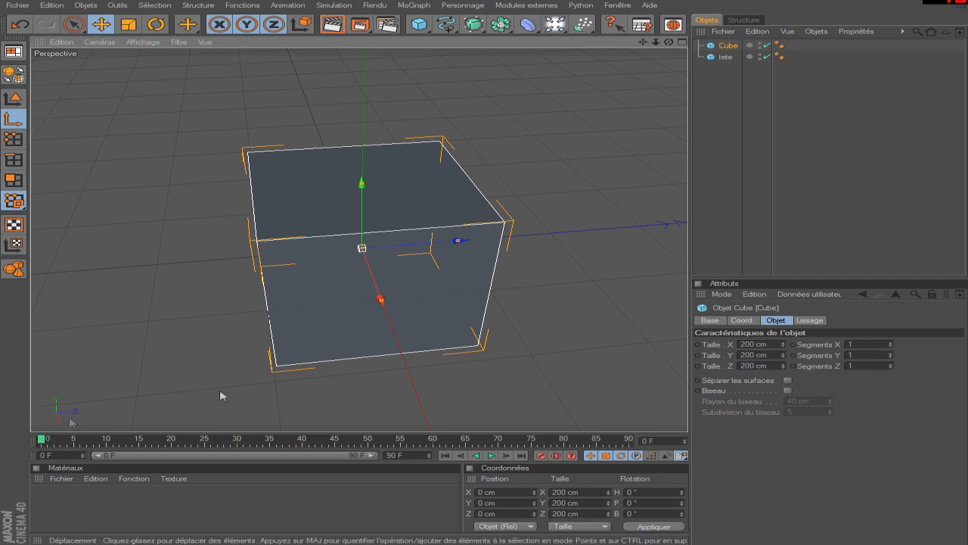
{"action": "left_click", "coordinate": [753, 344]}
{"action": "type", "text": "40"}
{"action": "key", "text": "Return"}
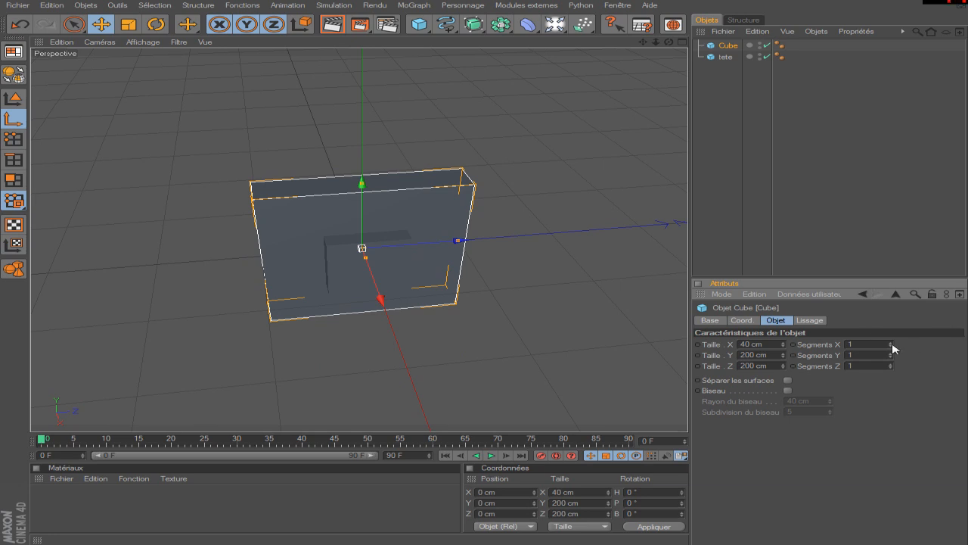
{"action": "key", "text": "Return"}
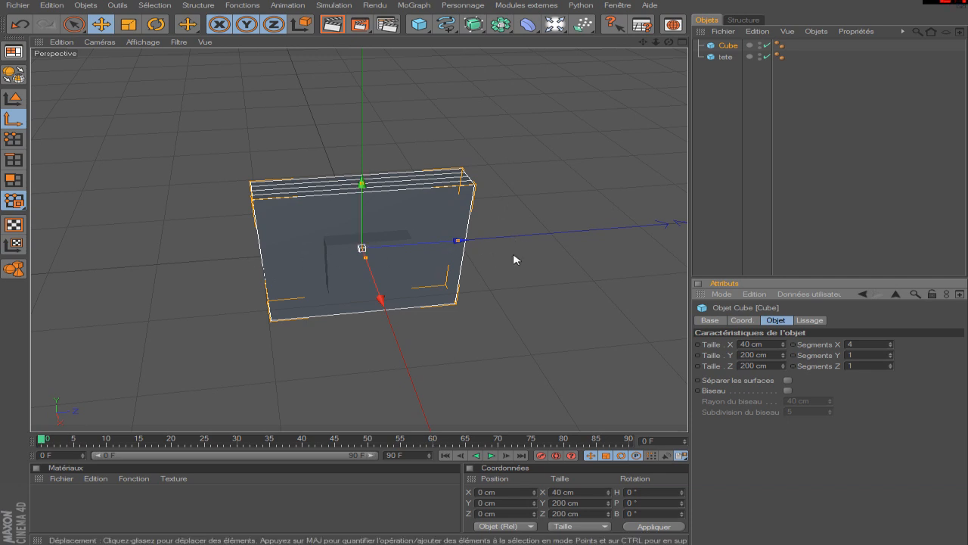
Set the second cube's Z size to 80 cm with 8 segments along Z
{"action": "double_click", "coordinate": [764, 365]}
{"action": "type", "text": "80"}
{"action": "key", "text": "Return"}
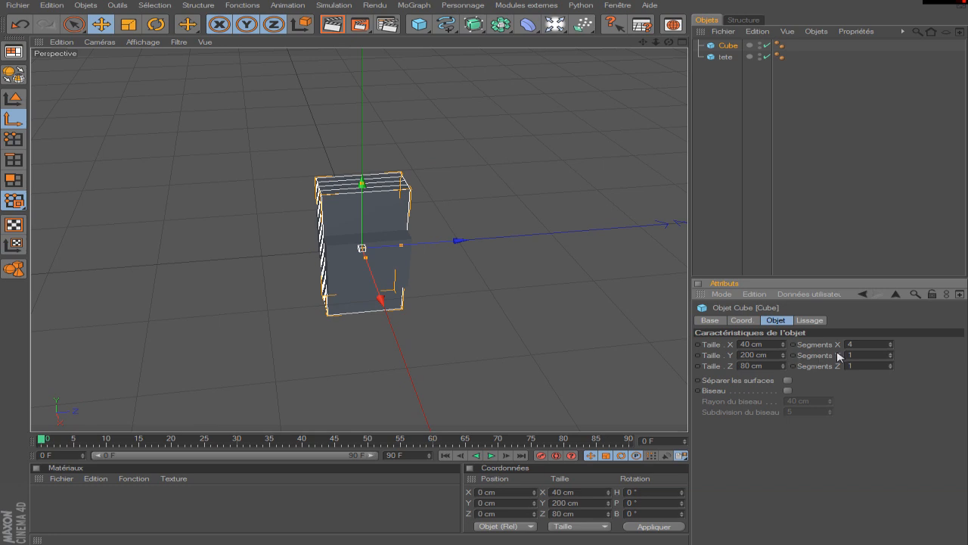
{"action": "type", "text": "8"}
{"action": "key", "text": "Return"}
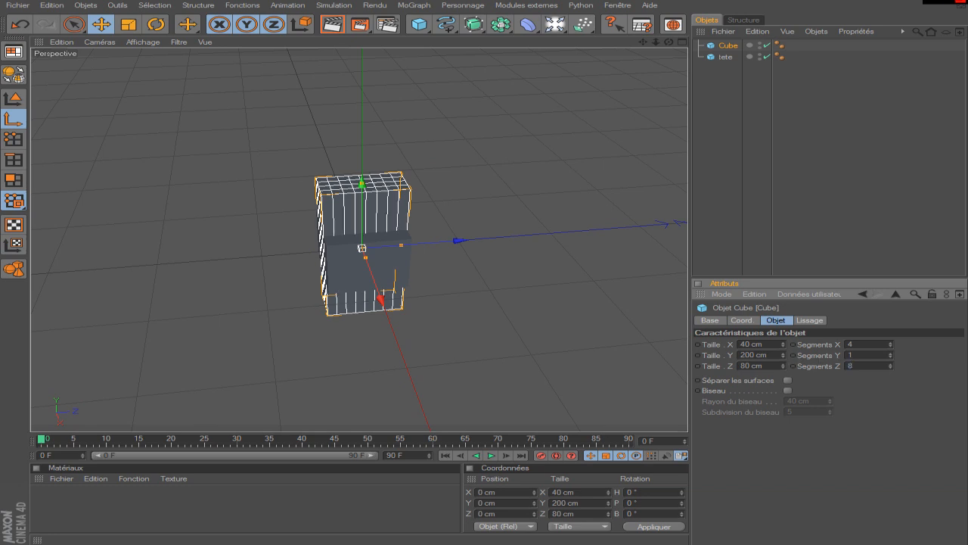
Set the second cube's Y size to 120 cm with 12 segments along Y
{"action": "scroll", "coordinate": [461, 137], "scroll_direction": "up", "scroll_amount": 4}
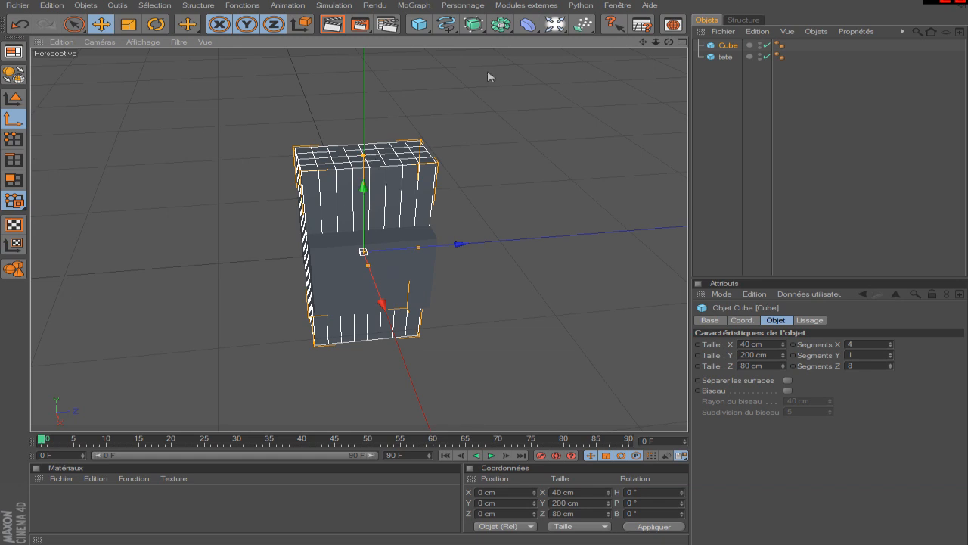
{"action": "left_click_drag", "start_coordinate": [670, 42], "coordinate": [662, 22]}
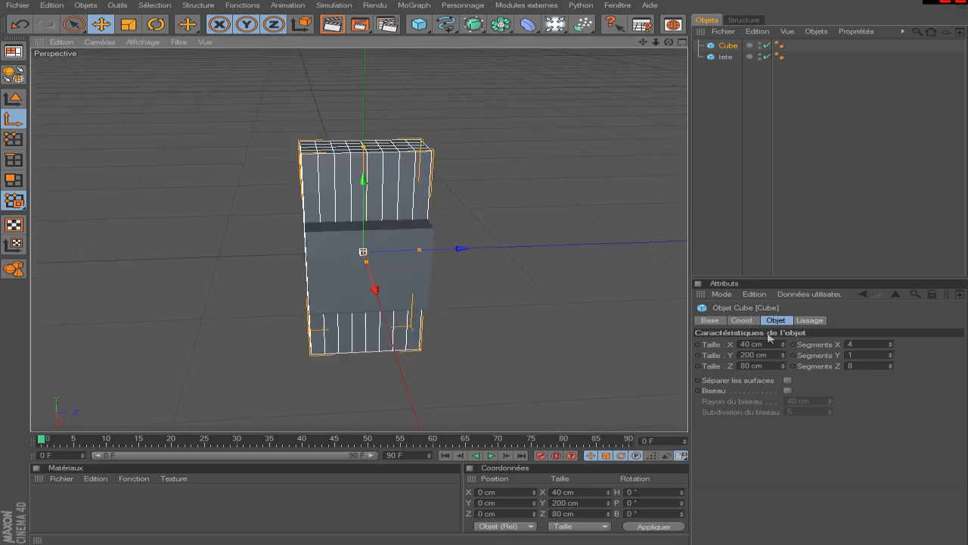
{"action": "left_click", "coordinate": [768, 353]}
{"action": "type", "text": "120"}
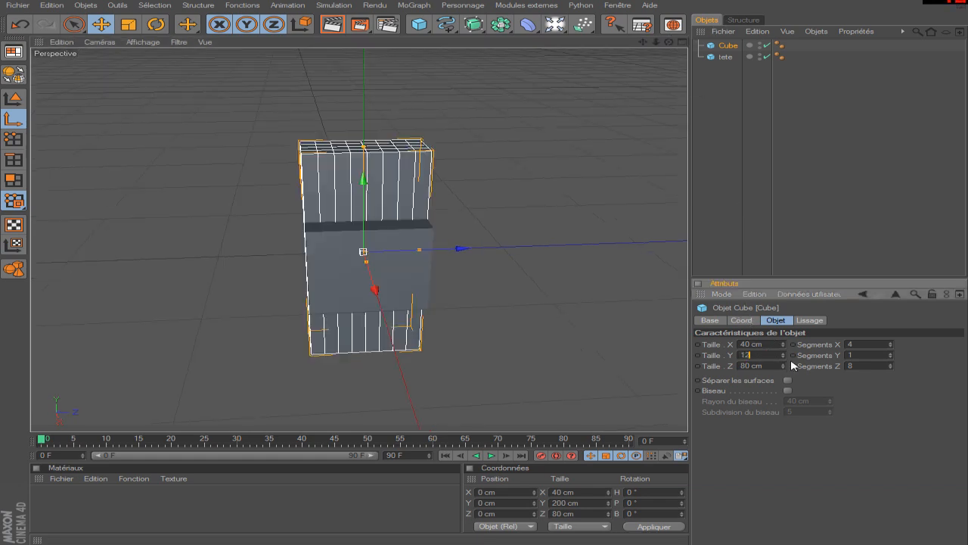
{"action": "key", "text": "Return"}
{"action": "type", "text": "12"}
{"action": "key", "text": "Return"}
{"action": "scroll", "coordinate": [586, 221], "scroll_direction": "up", "scroll_amount": 4}
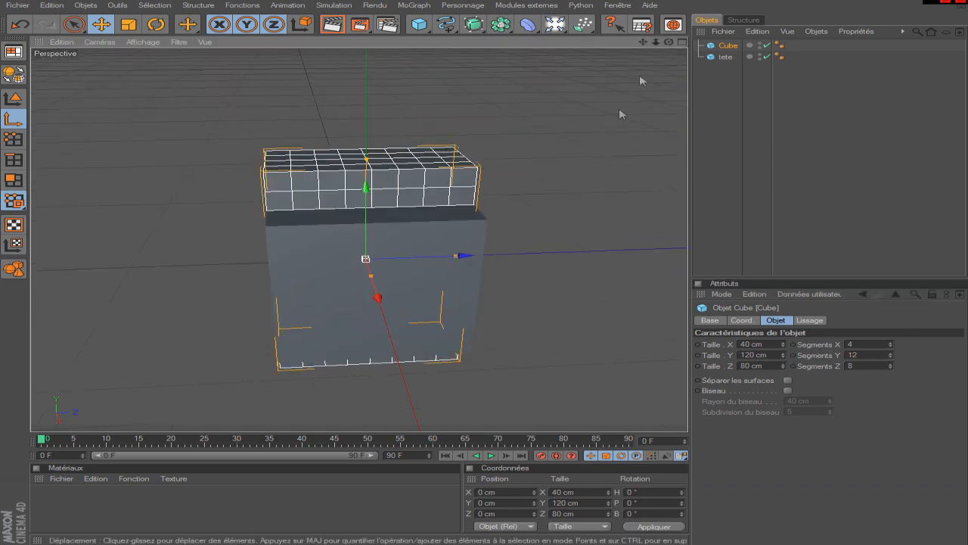
Rename the second cube as torse
{"action": "double_click", "coordinate": [727, 47]}
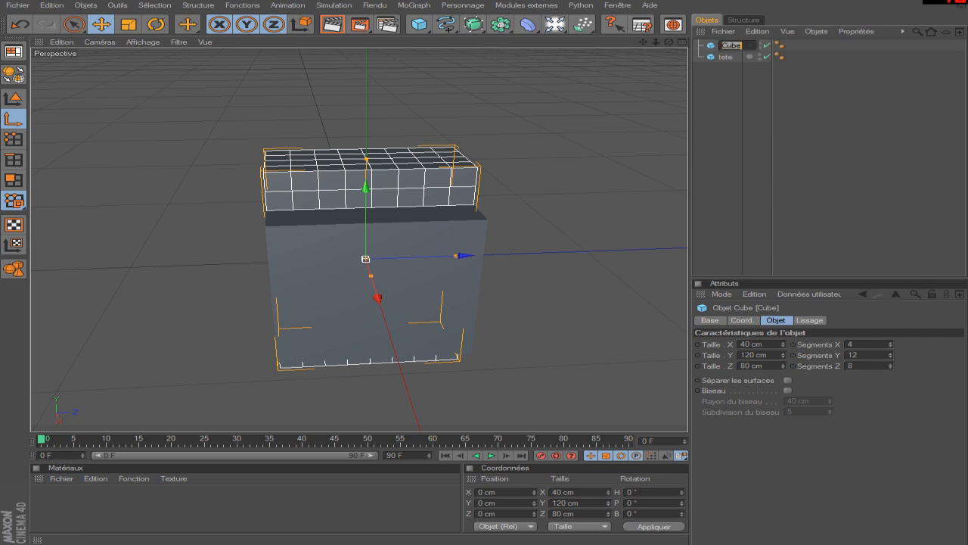
{"action": "type", "text": "torse"}
{"action": "key", "text": "Return"}
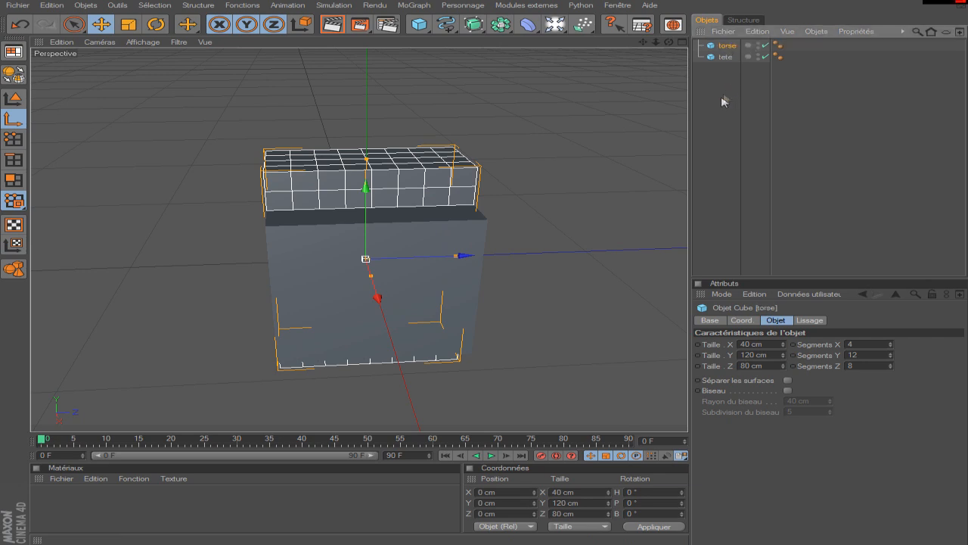
Move the tete cube up along the Y axis by 100 cm so it sits on top of the torse cube
{"action": "left_click", "coordinate": [724, 58]}
{"action": "scroll", "coordinate": [529, 87], "scroll_direction": "down", "scroll_amount": 3}
{"action": "left_click_drag", "start_coordinate": [643, 42], "coordinate": [647, 111]}
{"action": "left_click_drag", "start_coordinate": [668, 46], "coordinate": [665, 27]}
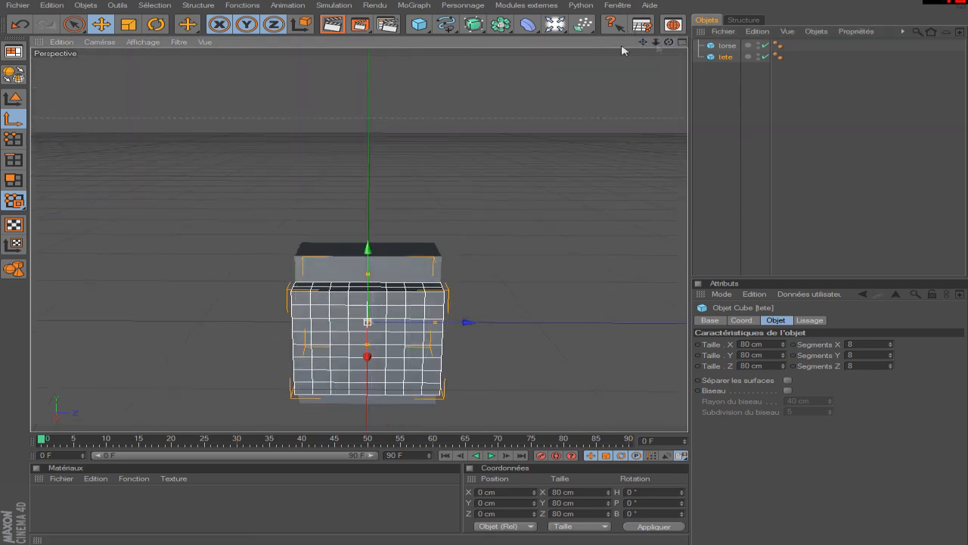
{"action": "left_click", "coordinate": [103, 26]}
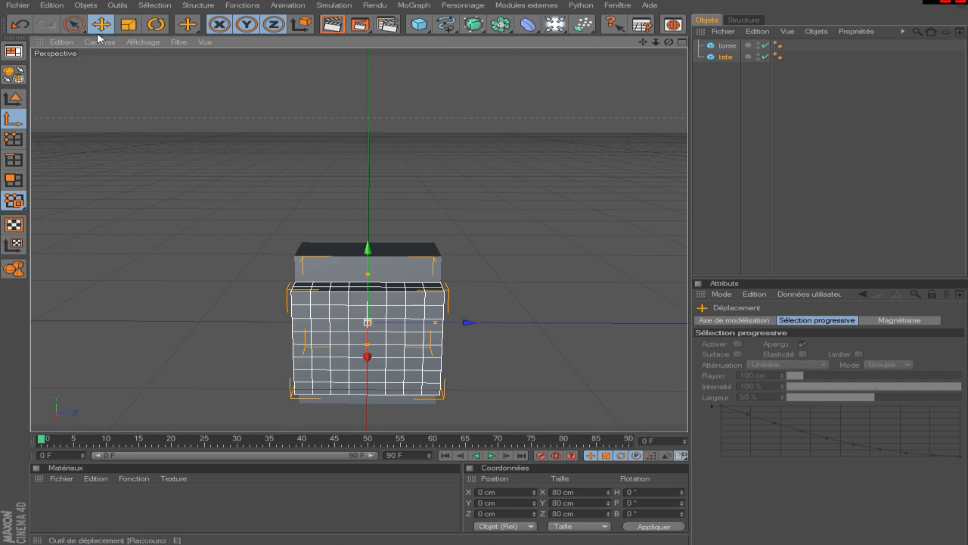
{"action": "left_click", "coordinate": [15, 99]}
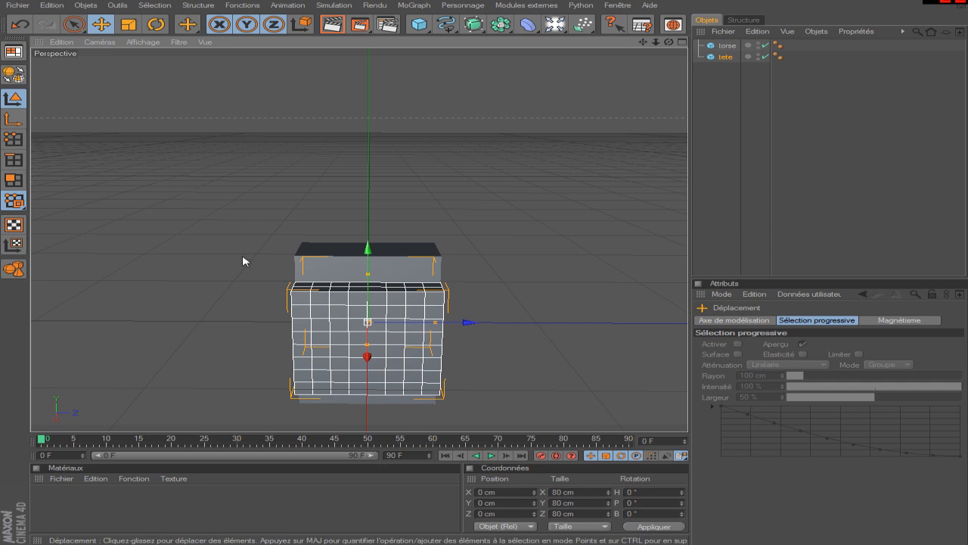
{"action": "left_click_drag", "start_coordinate": [670, 42], "coordinate": [725, 40]}
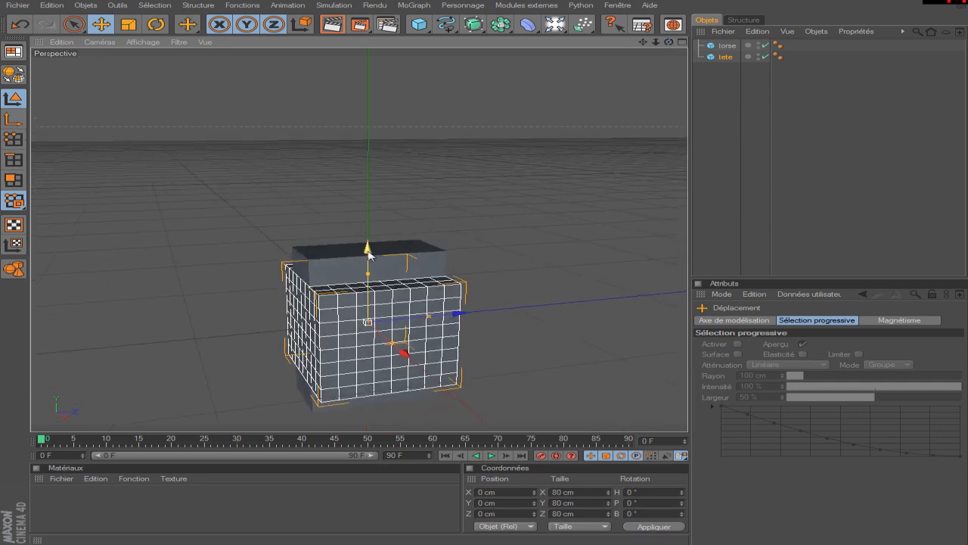
{"action": "left_click_drag", "start_coordinate": [369, 254], "coordinate": [368, 103]}
{"action": "mouse_move", "coordinate": [368, 112]}
{"action": "left_mouse_down"}
{"action": "mouse_move", "coordinate": [369, 134]}
{"action": "mouse_move", "coordinate": [368, 65]}
{"action": "mouse_move", "coordinate": [368, 103]}
{"action": "left_mouse_up"}
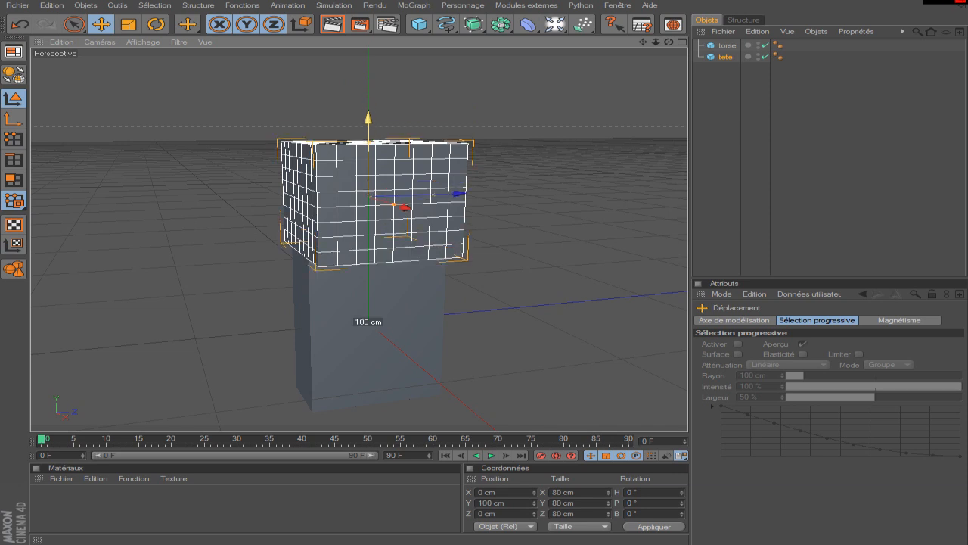
{"action": "left_click_drag", "start_coordinate": [368, 103], "coordinate": [369, 118]}
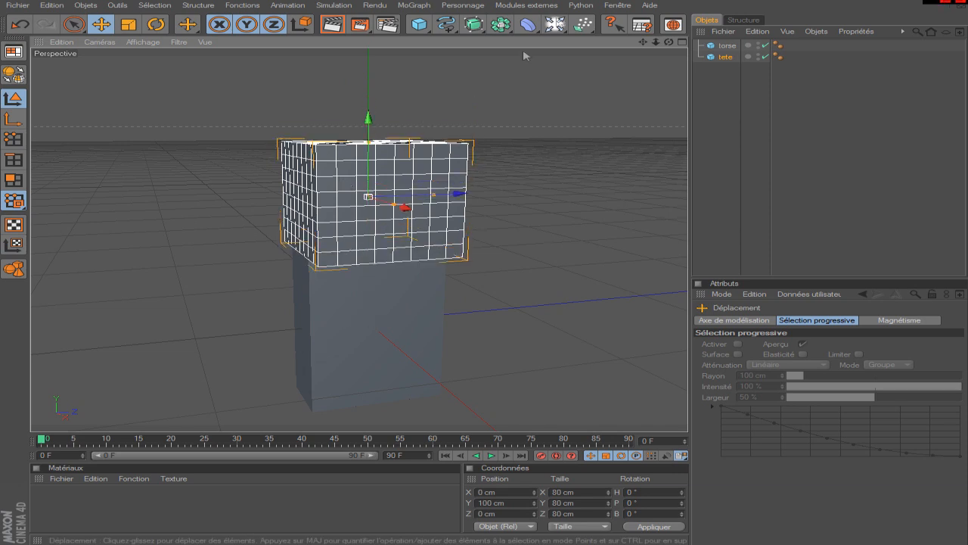
Inspect the head and torso cubes from several angles and check the proportions of the remaining parts in the skin texture image
{"action": "left_click_drag", "start_coordinate": [668, 42], "coordinate": [683, 151]}
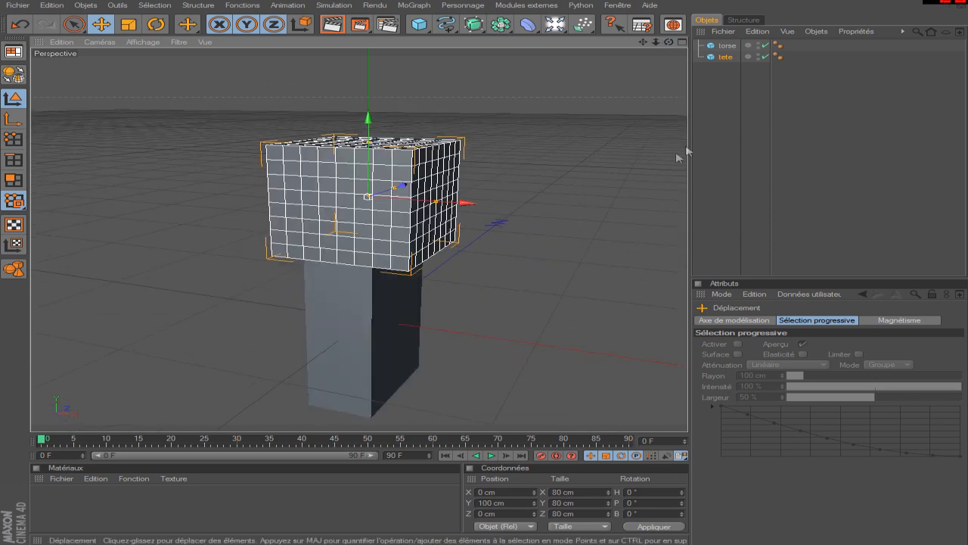
{"action": "left_click", "coordinate": [719, 47]}
{"action": "left_click", "coordinate": [726, 57]}
{"action": "left_click", "coordinate": [726, 46]}
{"action": "left_click", "coordinate": [726, 56]}
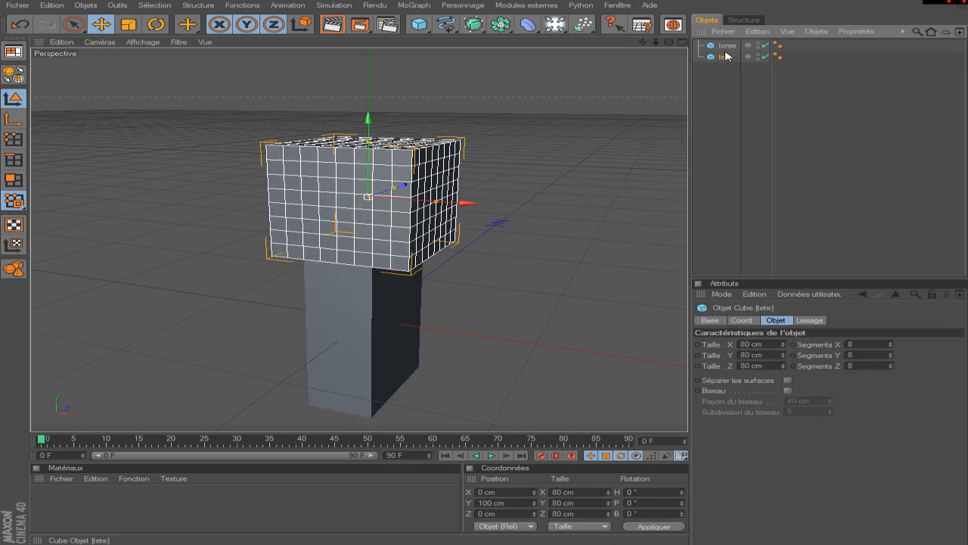
{"action": "left_click", "coordinate": [726, 46]}
{"action": "left_click_drag", "start_coordinate": [668, 42], "coordinate": [669, 43]}
{"action": "left_click", "coordinate": [717, 115]}
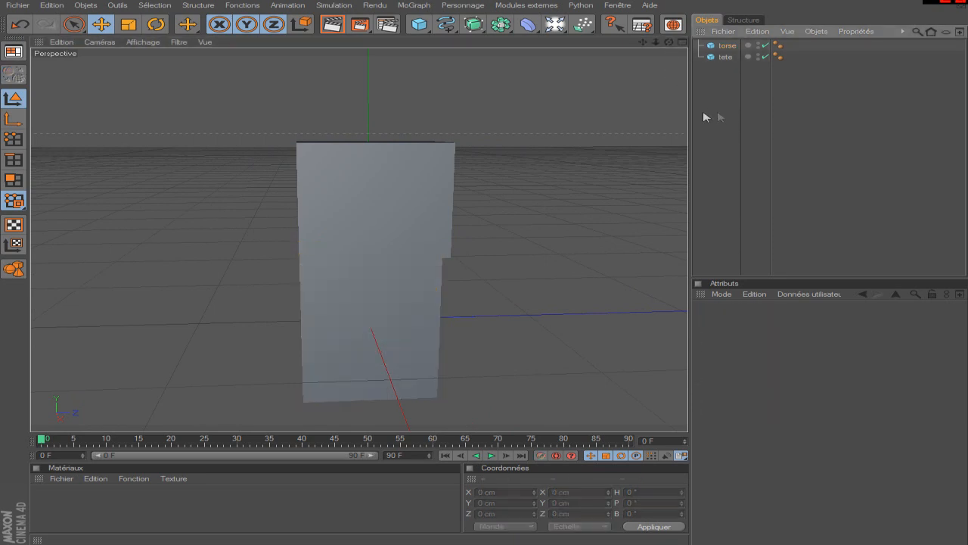
{"action": "scroll", "coordinate": [642, 114], "scroll_direction": "down", "scroll_amount": 4}
{"action": "scroll", "coordinate": [641, 114], "scroll_direction": "up", "scroll_amount": 2}
{"action": "left_click_drag", "start_coordinate": [643, 43], "coordinate": [587, 1]}
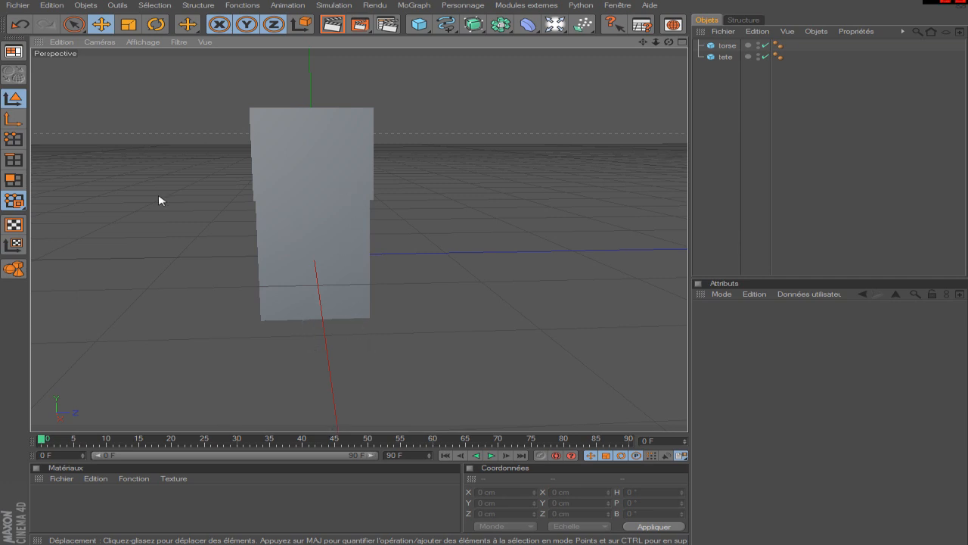
{"action": "scroll", "coordinate": [370, 184], "scroll_direction": "up", "scroll_amount": 3}
{"action": "left_click_drag", "start_coordinate": [643, 42], "coordinate": [726, 72]}
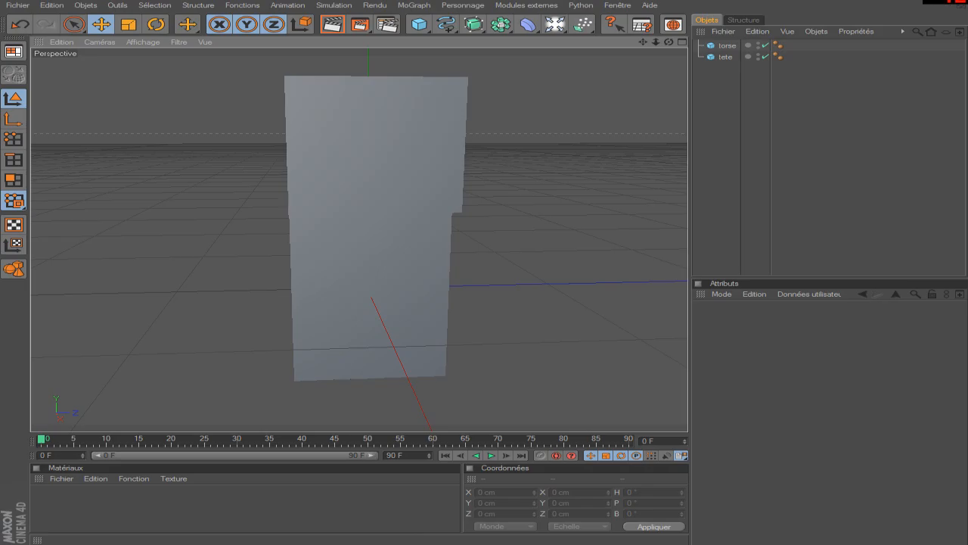
{"action": "left_click", "coordinate": [369, 543]}
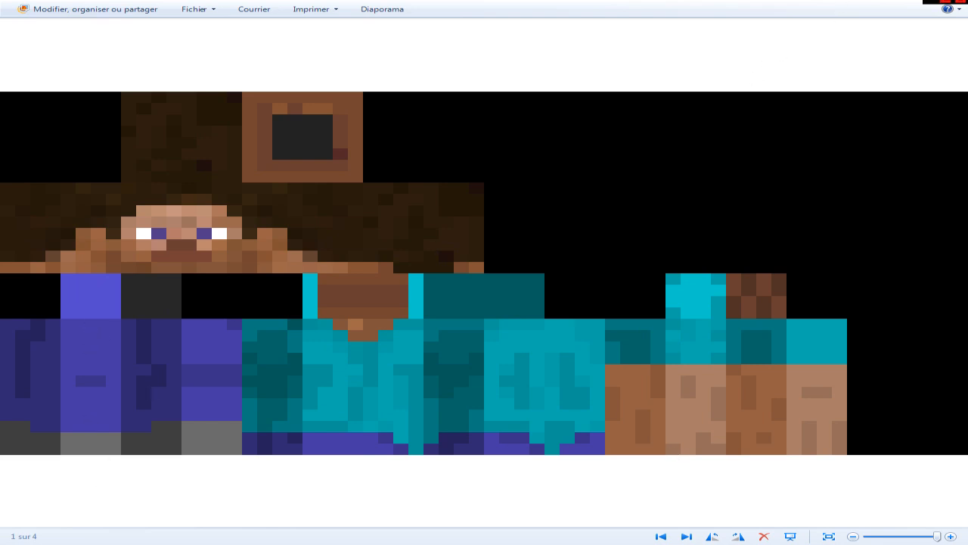
{"action": "left_click", "coordinate": [911, 1]}
Add a third cube and set its X size to 40 cm with 4 segments along X
{"action": "left_click_drag", "start_coordinate": [419, 23], "coordinate": [454, 34]}
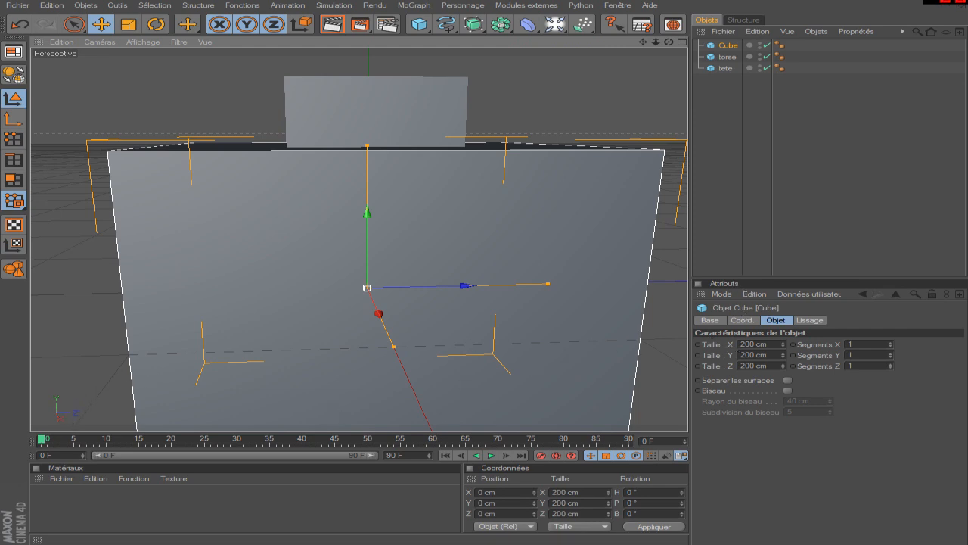
{"action": "left_click", "coordinate": [754, 344]}
{"action": "type", "text": "40"}
{"action": "key", "text": "Return"}
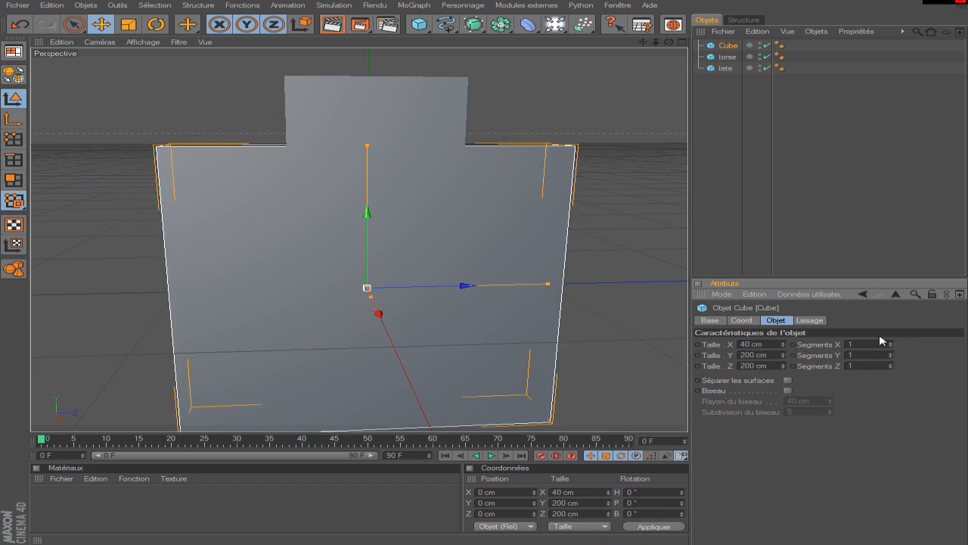
{"action": "key", "text": "Return"}
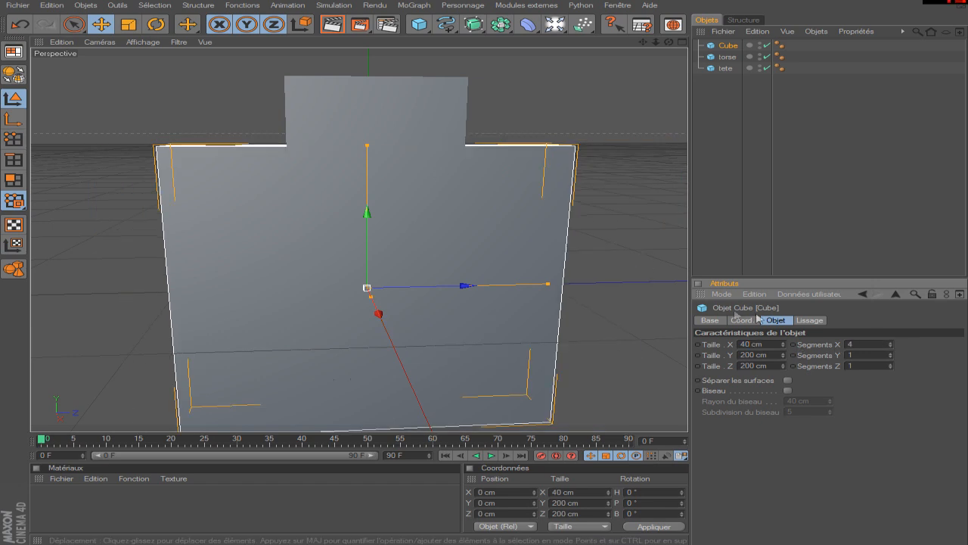
Set the third cube's Y size to 120 cm with 12 segments and its Z size to 40 cm with 4 segments
{"action": "double_click", "coordinate": [767, 354]}
{"action": "type", "text": "12"}
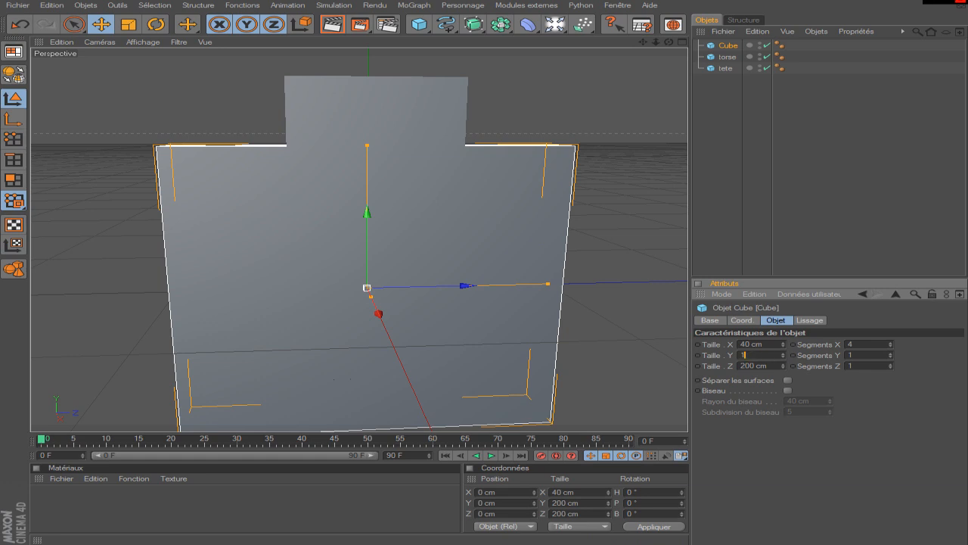
{"action": "key", "text": "Return"}
{"action": "double_click", "coordinate": [755, 366]}
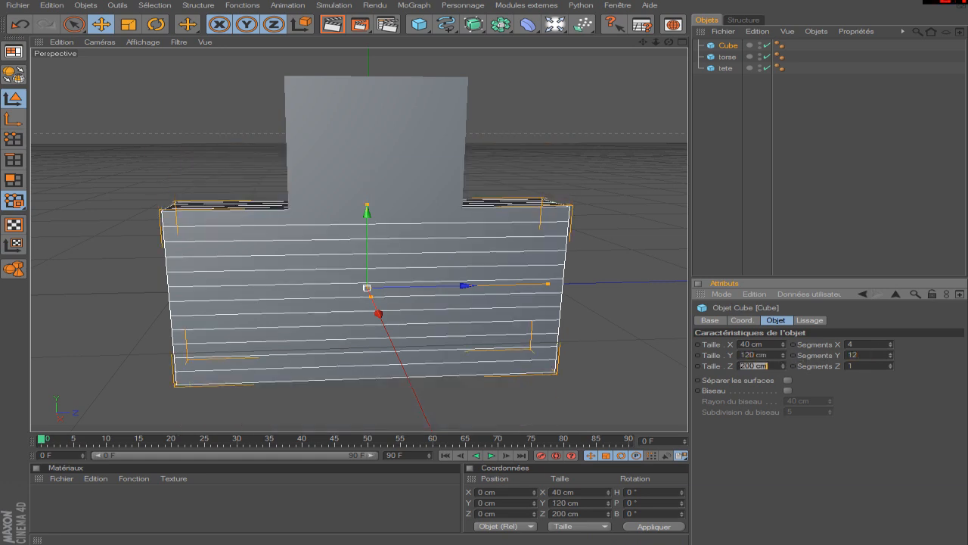
{"action": "type", "text": "40"}
{"action": "key", "text": "Tab"}
{"action": "key", "text": "Return"}
{"action": "left_click_drag", "start_coordinate": [669, 43], "coordinate": [590, 63]}
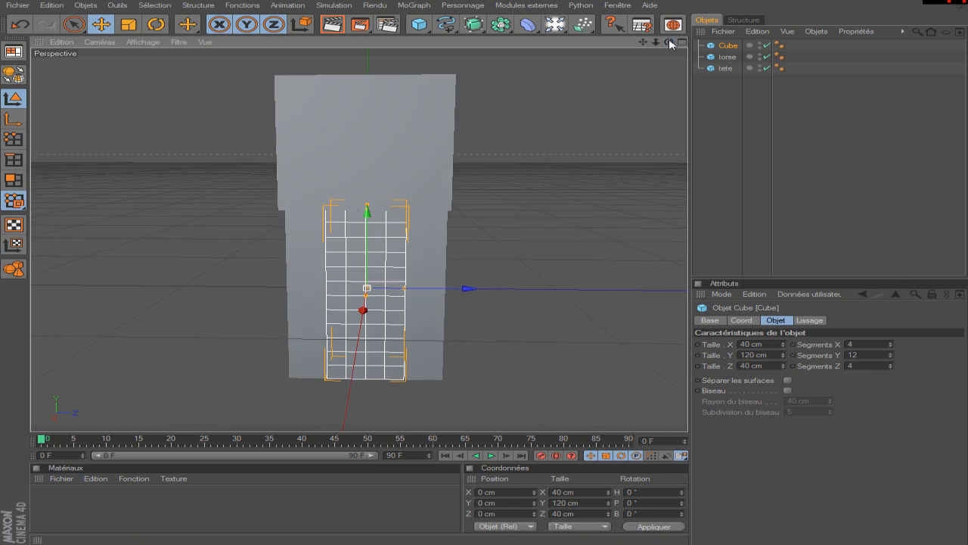
Rename the third cube as bras g and move it 60 cm along the Z axis so it sits beside the torso
{"action": "double_click", "coordinate": [729, 46]}
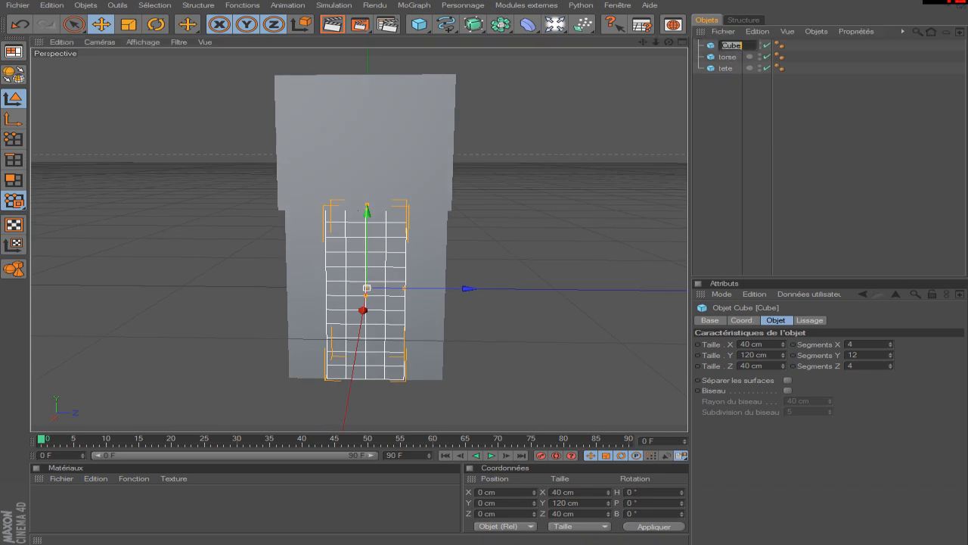
{"action": "type", "text": "bras g"}
{"action": "key", "text": "Return"}
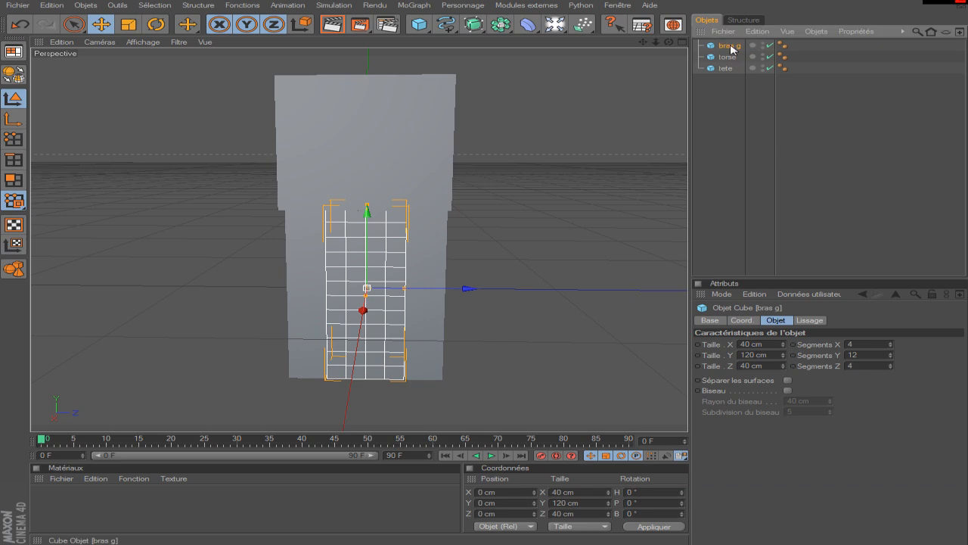
{"action": "left_click_drag", "start_coordinate": [669, 43], "coordinate": [680, 35]}
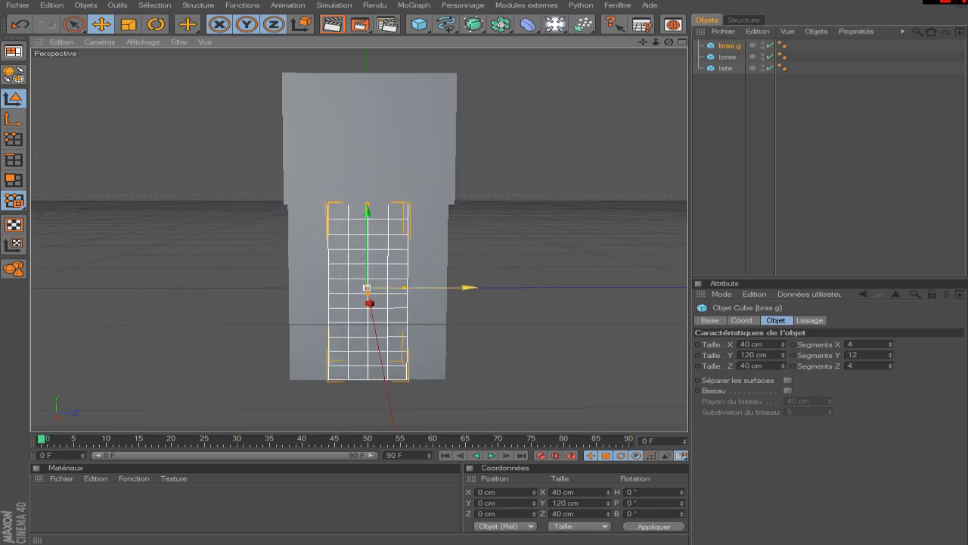
{"action": "left_click_drag", "start_coordinate": [469, 287], "coordinate": [580, 288]}
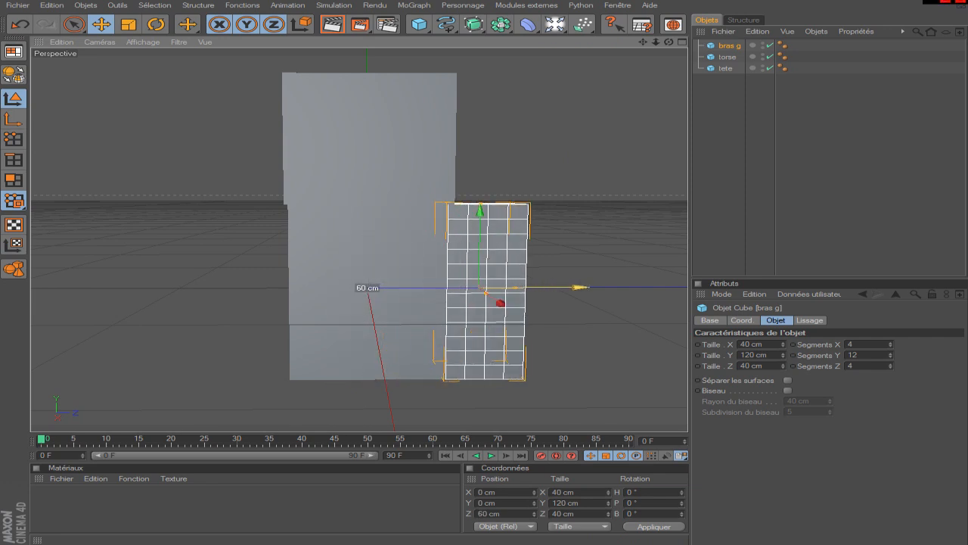
Duplicate the bras g cube and rename the copy as jambe g
{"action": "left_click_drag", "start_coordinate": [656, 42], "coordinate": [642, 1]}
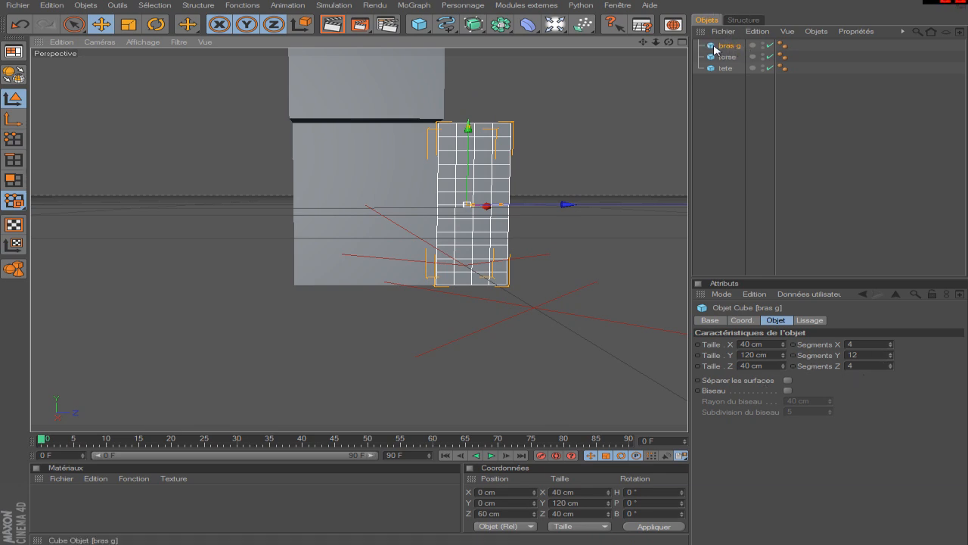
{"action": "left_click_drag", "start_coordinate": [730, 48], "coordinate": [730, 105], "text": "ctrl"}
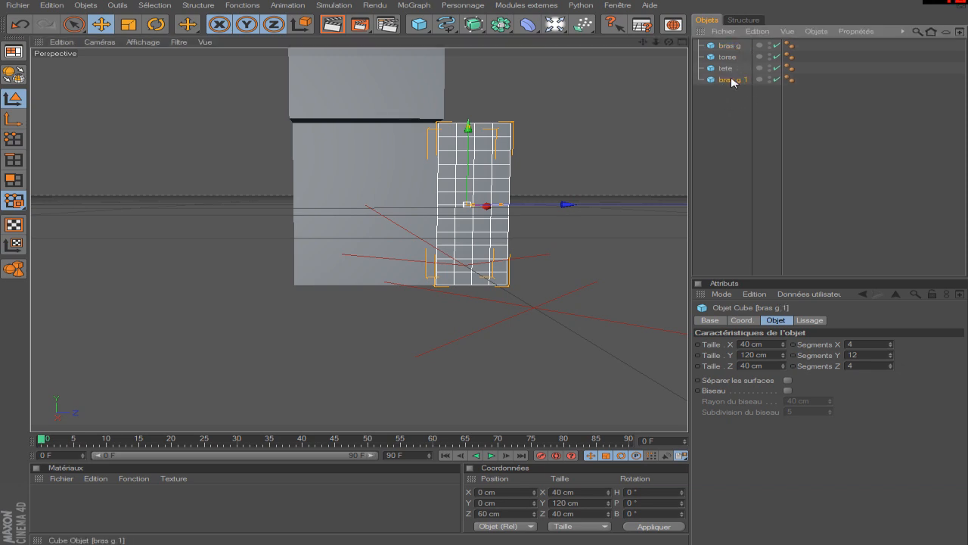
{"action": "double_click", "coordinate": [731, 80]}
{"action": "type", "text": "jambe g"}
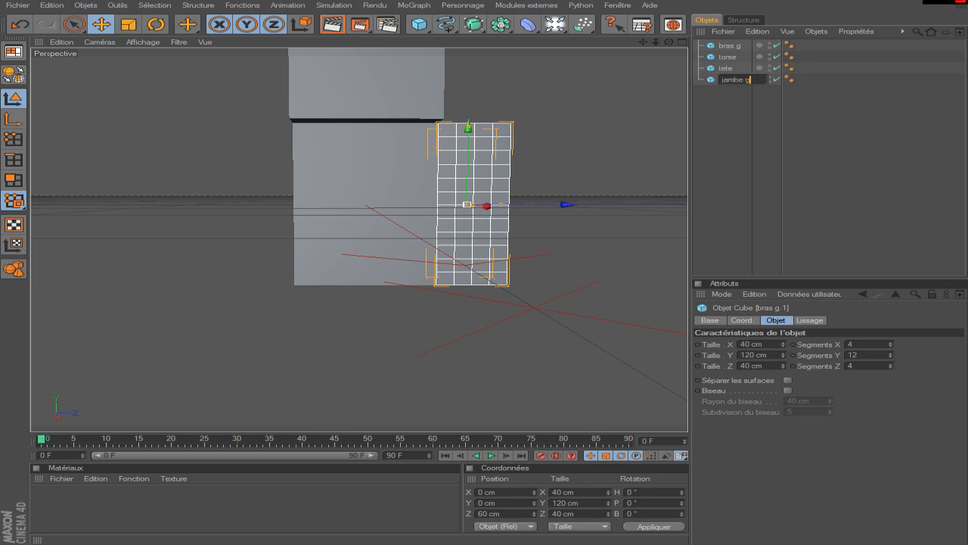
{"action": "key", "text": "Return"}
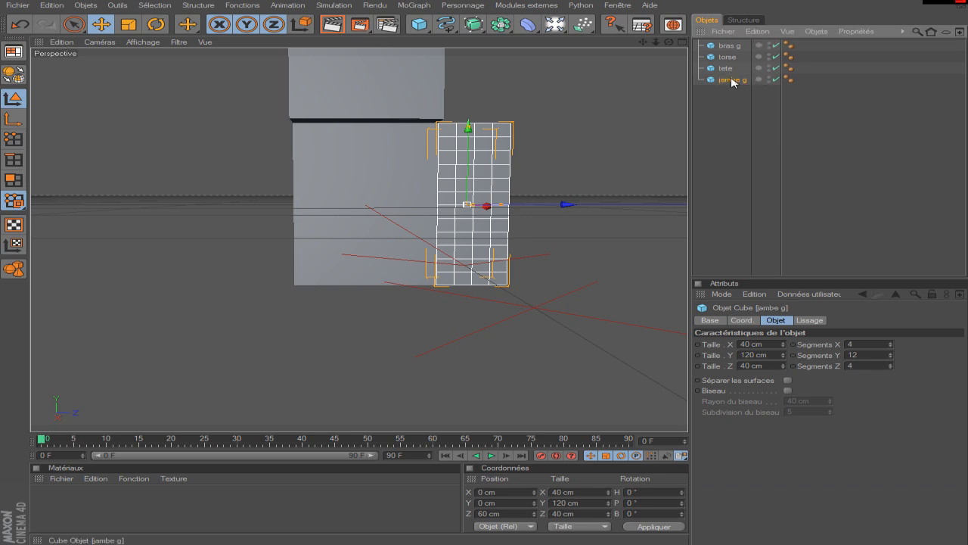
Move the jambe g cube down 120 cm along Y and to Z 20 cm, placing it under one half of the torso
{"action": "left_click_drag", "start_coordinate": [468, 148], "coordinate": [466, 280]}
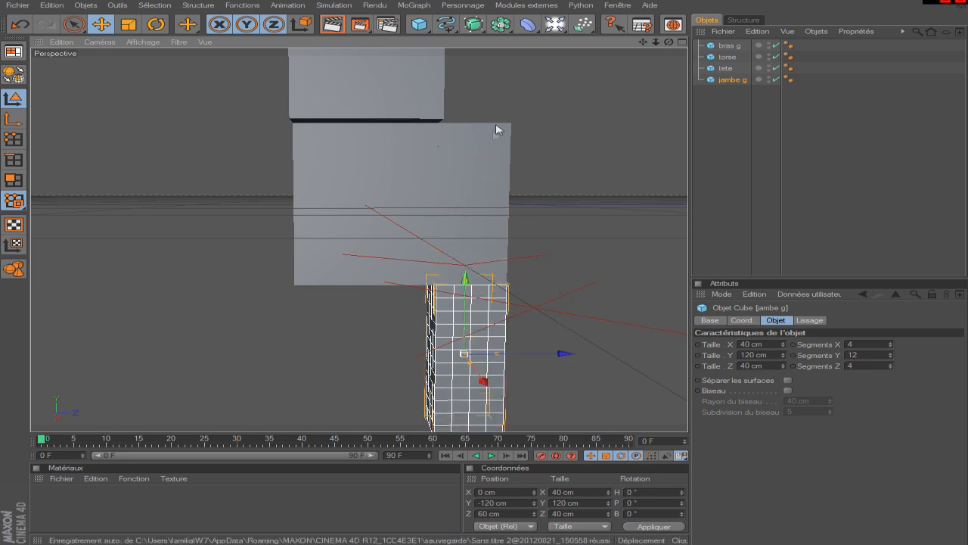
{"action": "left_click_drag", "start_coordinate": [495, 353], "coordinate": [431, 353]}
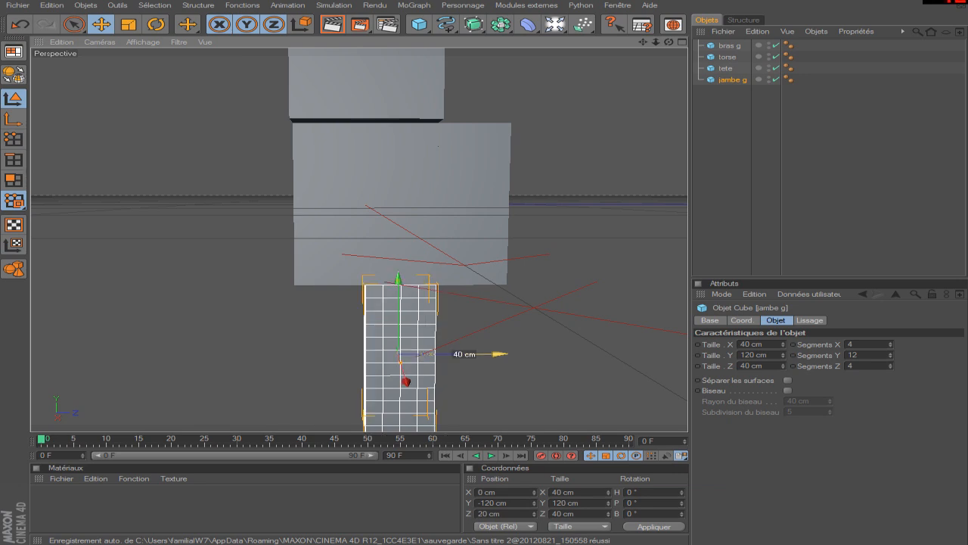
{"action": "left_click", "coordinate": [706, 240]}
{"action": "scroll", "coordinate": [544, 155], "scroll_direction": "down", "scroll_amount": 3}
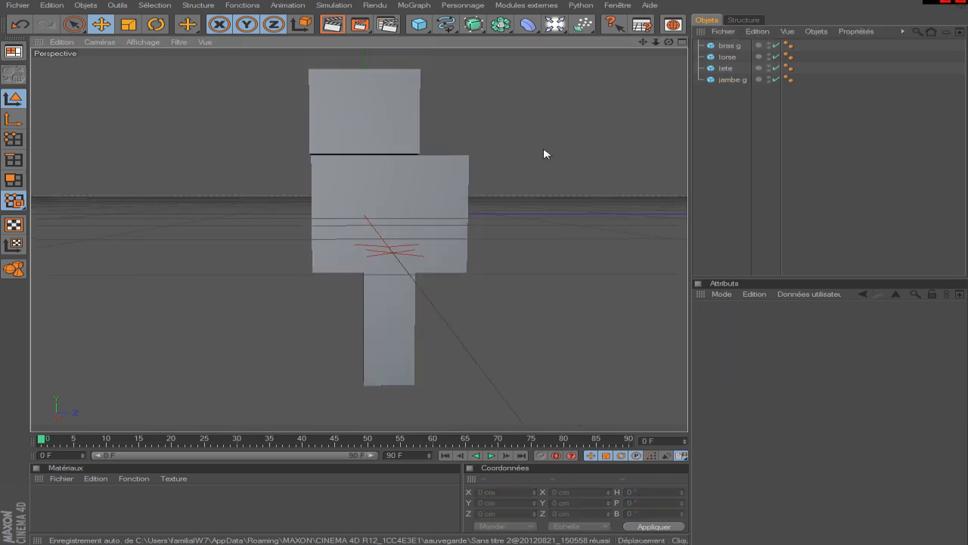
{"action": "left_click", "coordinate": [463, 192]}
{"action": "left_click", "coordinate": [388, 325]}
{"action": "left_click", "coordinate": [371, 211]}
{"action": "left_click", "coordinate": [375, 124]}
{"action": "scroll", "coordinate": [600, 190], "scroll_direction": "down", "scroll_amount": 3}
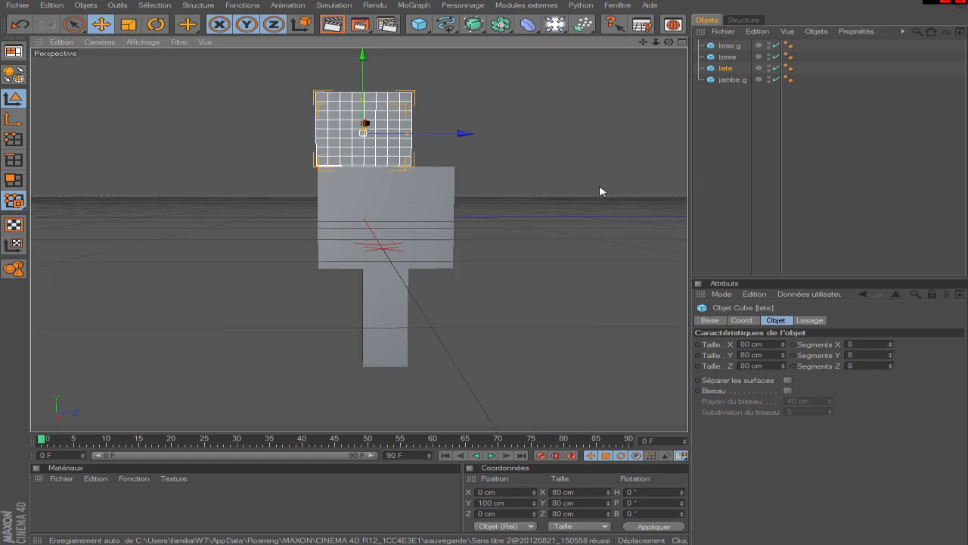
Reorder the object list as tete, torse, bras g, jambe g
{"action": "left_click", "coordinate": [723, 111]}
{"action": "left_click_drag", "start_coordinate": [668, 43], "coordinate": [733, 105]}
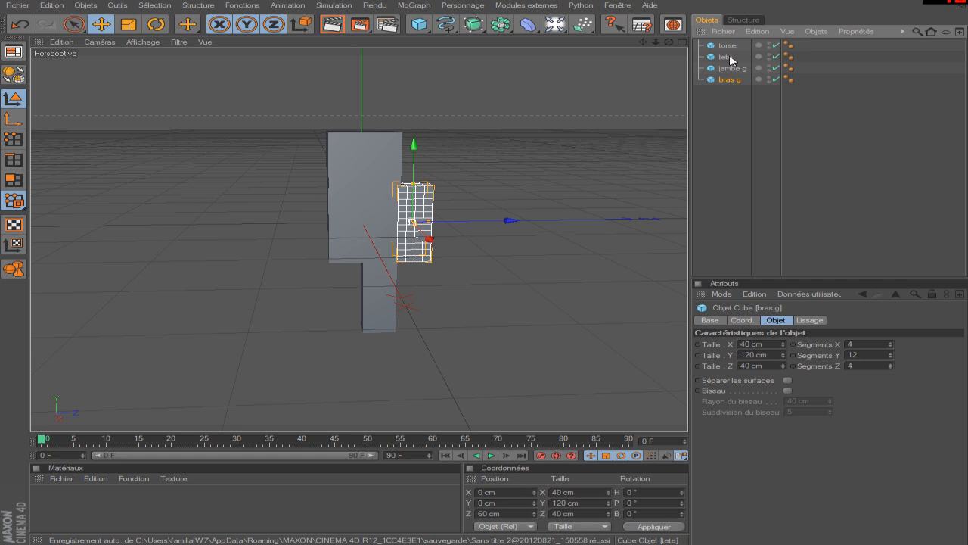
{"action": "left_click_drag", "start_coordinate": [737, 41], "coordinate": [734, 42]}
{"action": "left_click", "coordinate": [728, 57]}
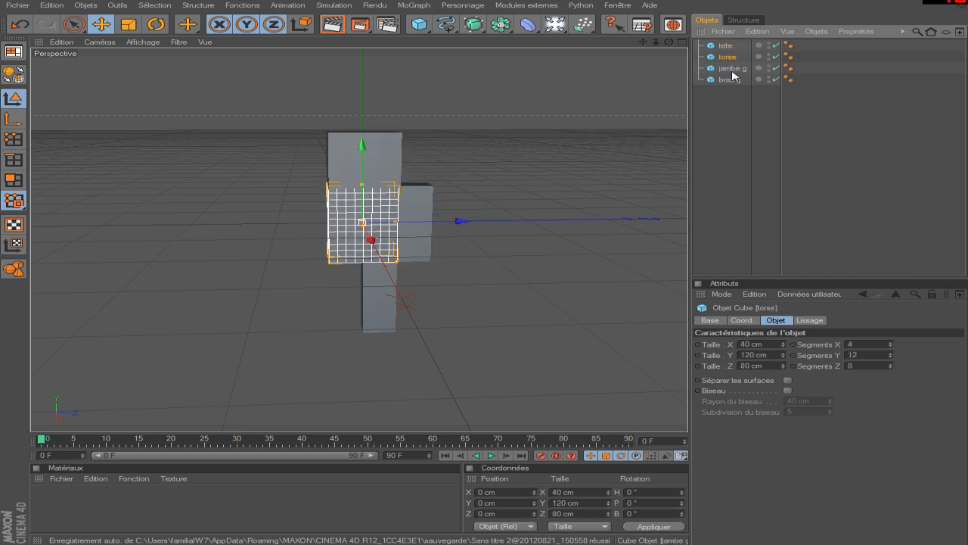
{"action": "left_click_drag", "start_coordinate": [731, 85], "coordinate": [731, 70]}
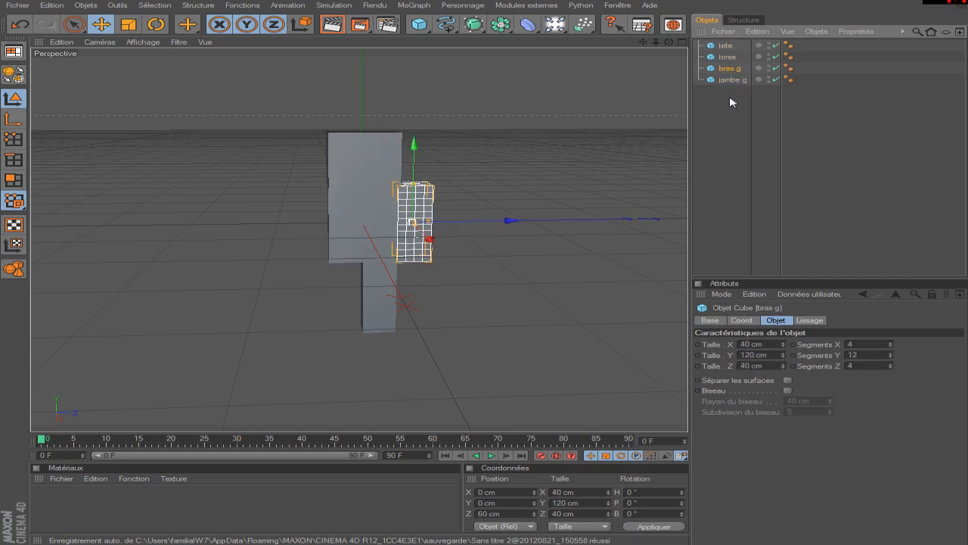
Review the partly assembled body and compare it with the skin texture image
{"action": "left_click", "coordinate": [477, 164]}
{"action": "scroll", "coordinate": [477, 164], "scroll_direction": "up", "scroll_amount": 1}
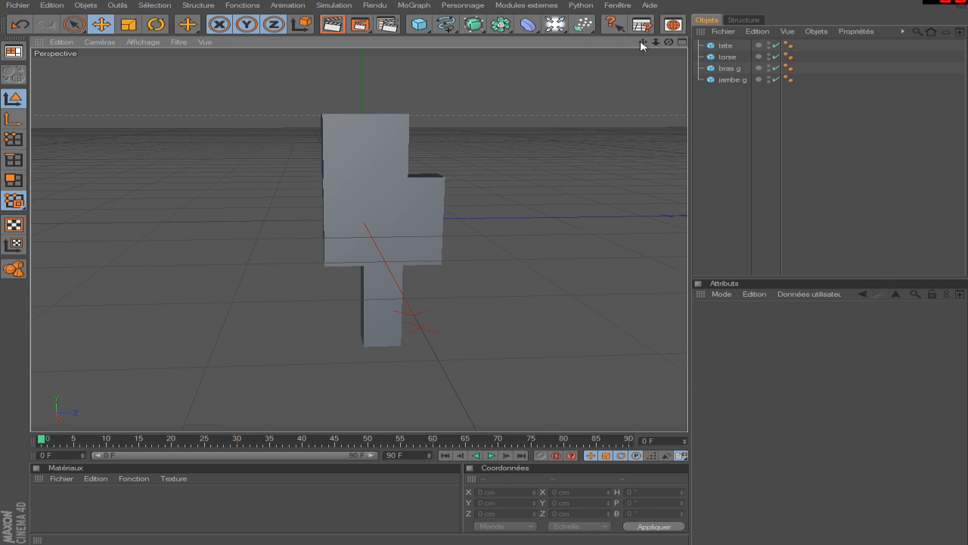
{"action": "left_click_drag", "start_coordinate": [642, 43], "coordinate": [641, 46]}
{"action": "scroll", "coordinate": [584, 130], "scroll_direction": "up", "scroll_amount": 1}
{"action": "scroll", "coordinate": [584, 131], "scroll_direction": "down", "scroll_amount": 1}
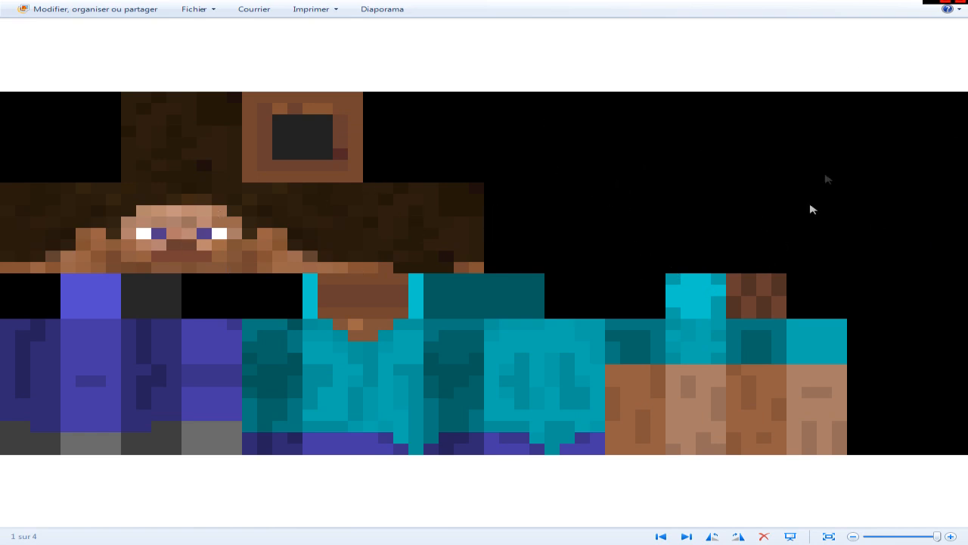
{"action": "left_click", "coordinate": [901, 1]}
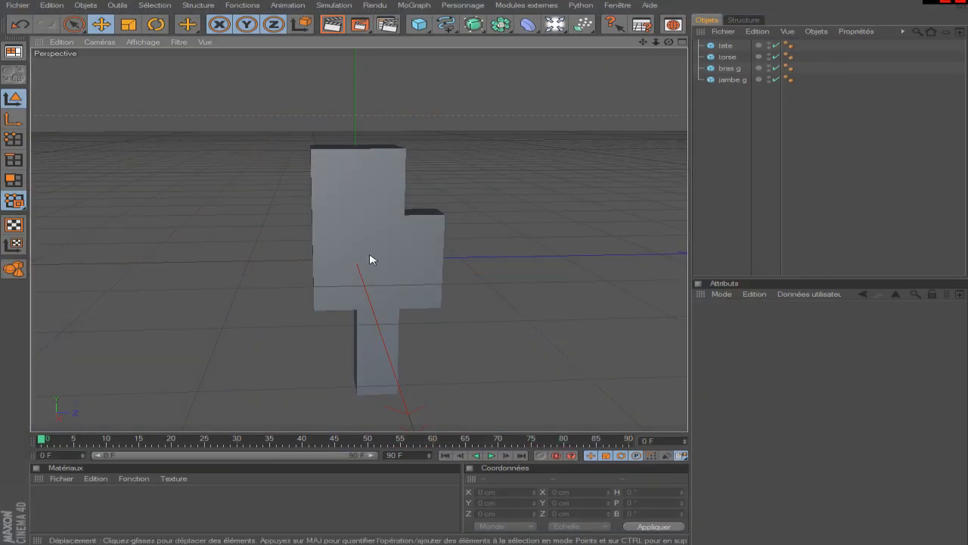
Duplicate the tete cube in place and rename the copy as cheveux
{"action": "left_click", "coordinate": [725, 47]}
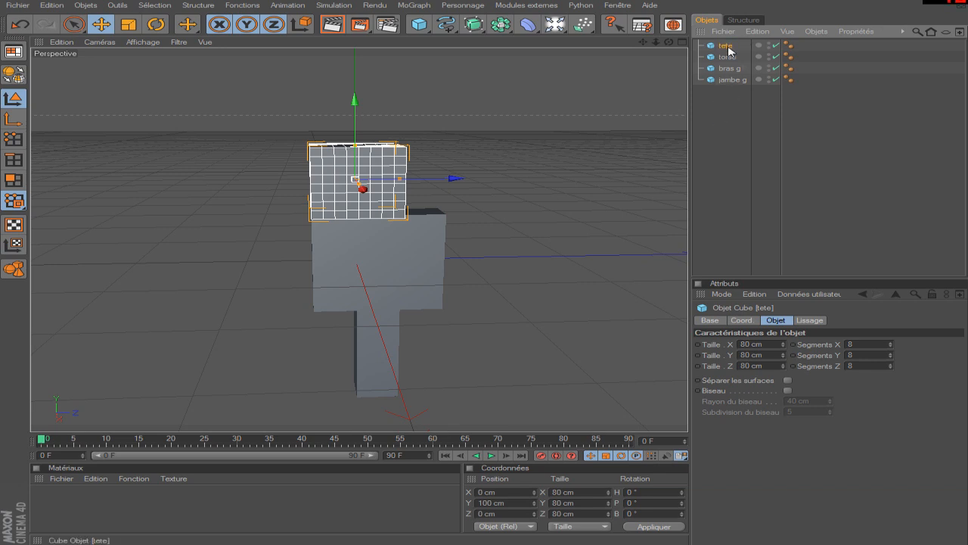
{"action": "key", "text": "ctrl+v"}
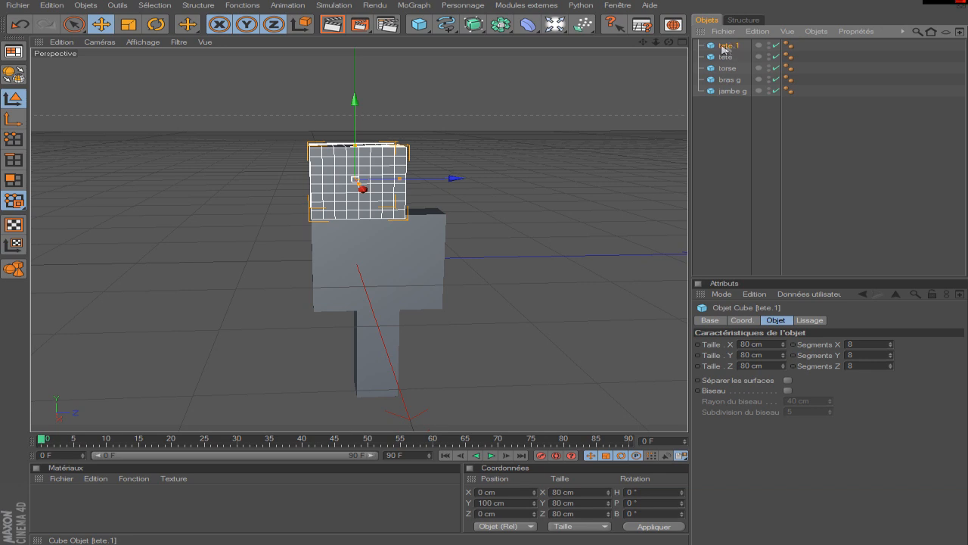
{"action": "double_click", "coordinate": [724, 47]}
{"action": "type", "text": "ch"}
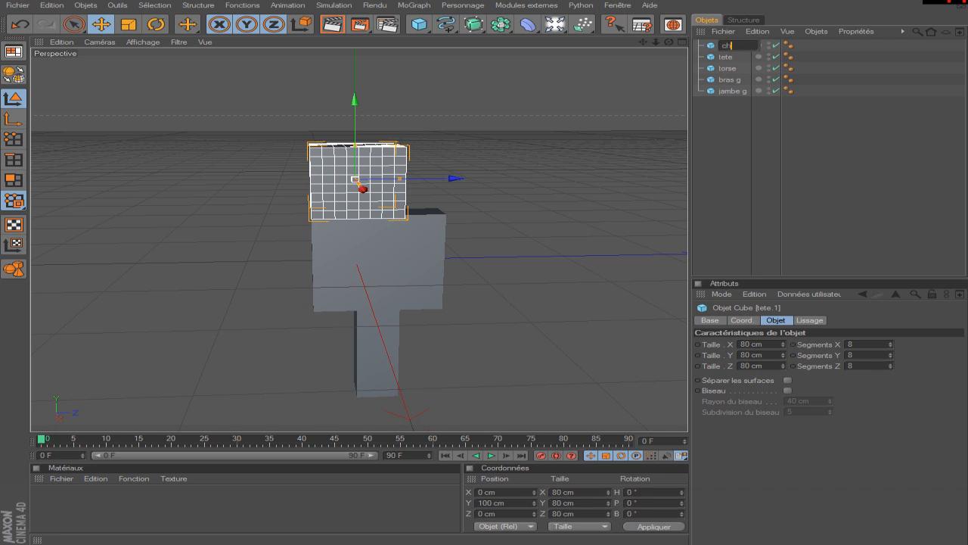
{"action": "type", "text": "eveux"}
{"action": "key", "text": "Return"}
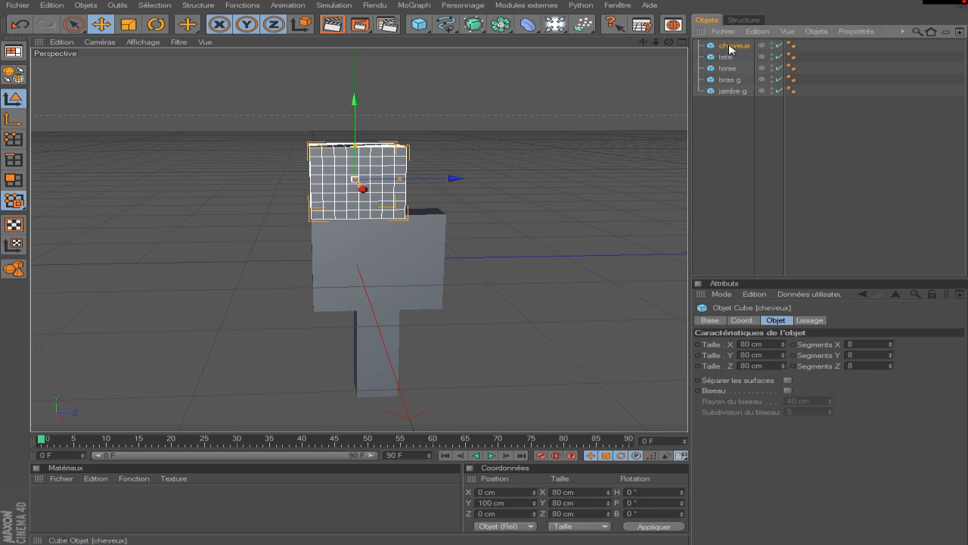
{"action": "scroll", "coordinate": [612, 173], "scroll_direction": "up", "scroll_amount": 5}
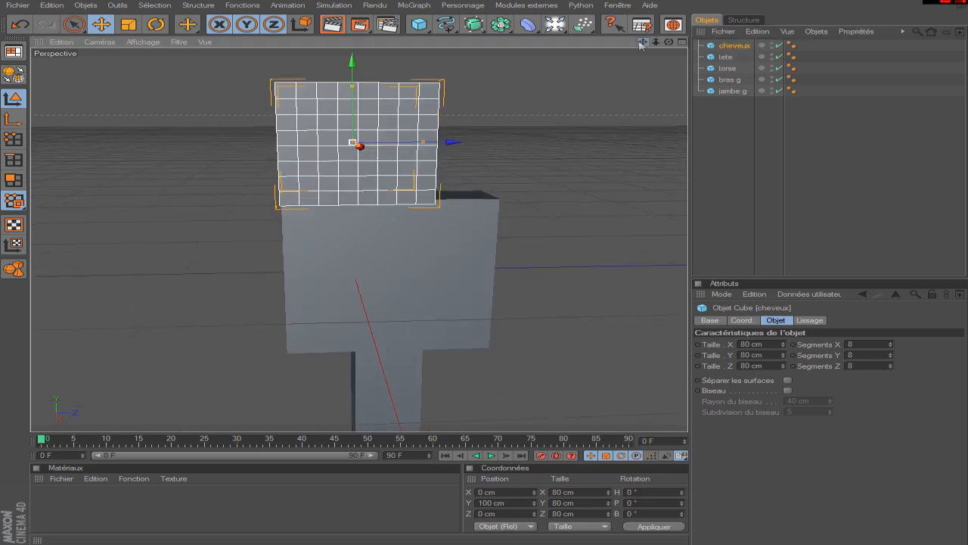
Set the cheveux cube's size to 90 cm on X, Y and Z so it encloses the head
{"action": "left_click_drag", "start_coordinate": [643, 42], "coordinate": [657, 86]}
{"action": "scroll", "coordinate": [633, 98], "scroll_direction": "up", "scroll_amount": 4}
{"action": "left_click_drag", "start_coordinate": [643, 42], "coordinate": [642, 80]}
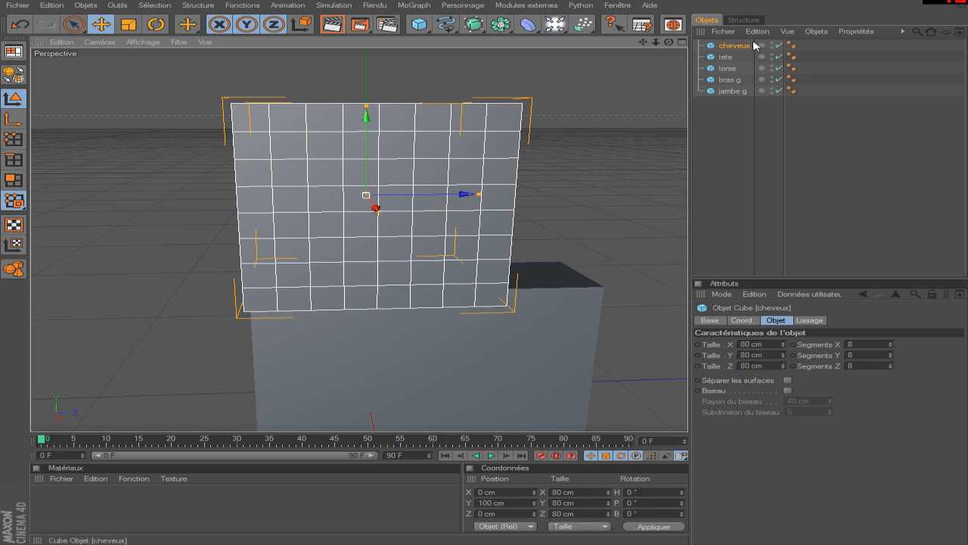
{"action": "left_click", "coordinate": [760, 344]}
{"action": "double_click", "coordinate": [760, 345]}
{"action": "type", "text": "0"}
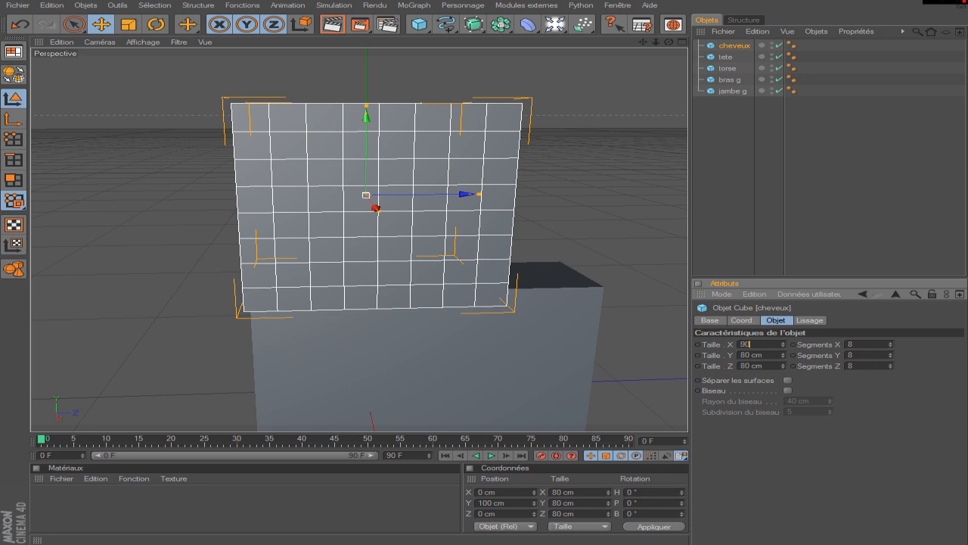
{"action": "type", "text": "0"}
{"action": "key", "text": "Return"}
{"action": "key", "text": "Tab"}
{"action": "type", "text": "90"}
{"action": "key", "text": "Return"}
{"action": "key", "text": "Tab"}
{"action": "type", "text": "90"}
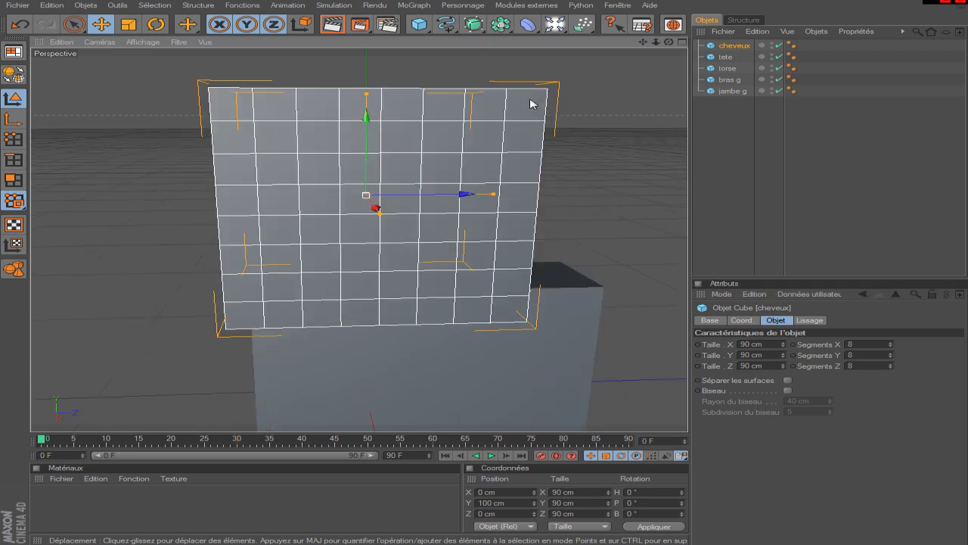
Turn on X-ray display for the cheveux cube to inspect the head inside it, and turn it off again
{"action": "scroll", "coordinate": [667, 61], "scroll_direction": "down", "scroll_amount": 5}
{"action": "left_click_drag", "start_coordinate": [668, 42], "coordinate": [644, 62]}
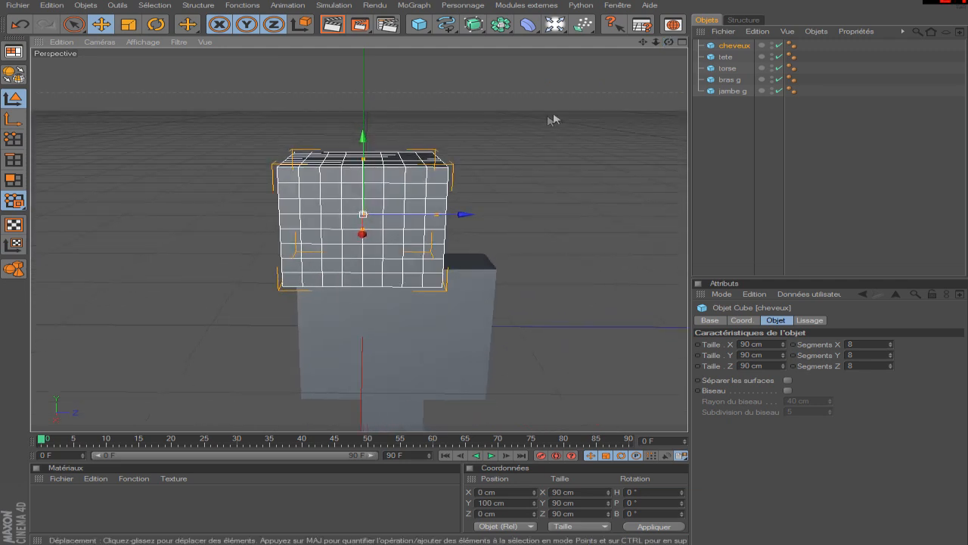
{"action": "scroll", "coordinate": [551, 119], "scroll_direction": "up", "scroll_amount": 3}
{"action": "left_click", "coordinate": [726, 47]}
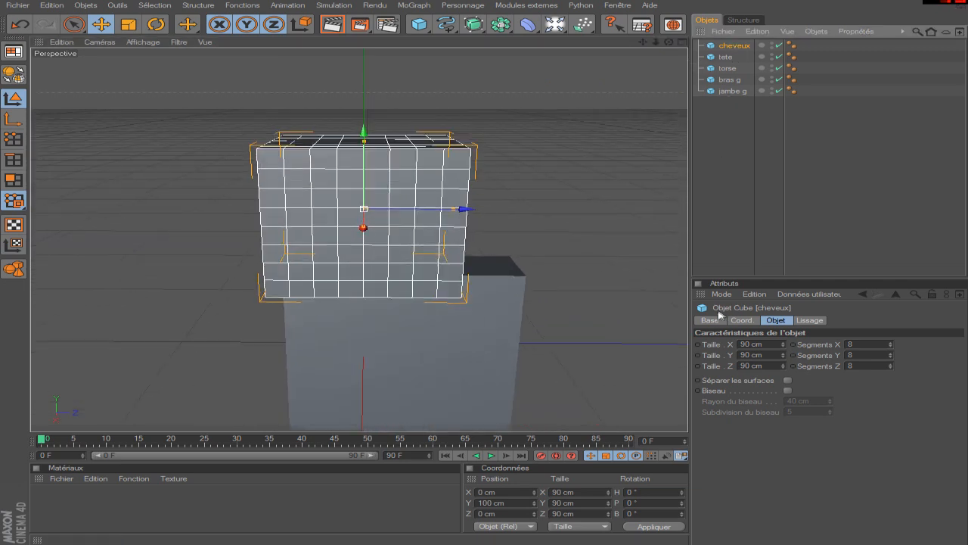
{"action": "left_click", "coordinate": [709, 321]}
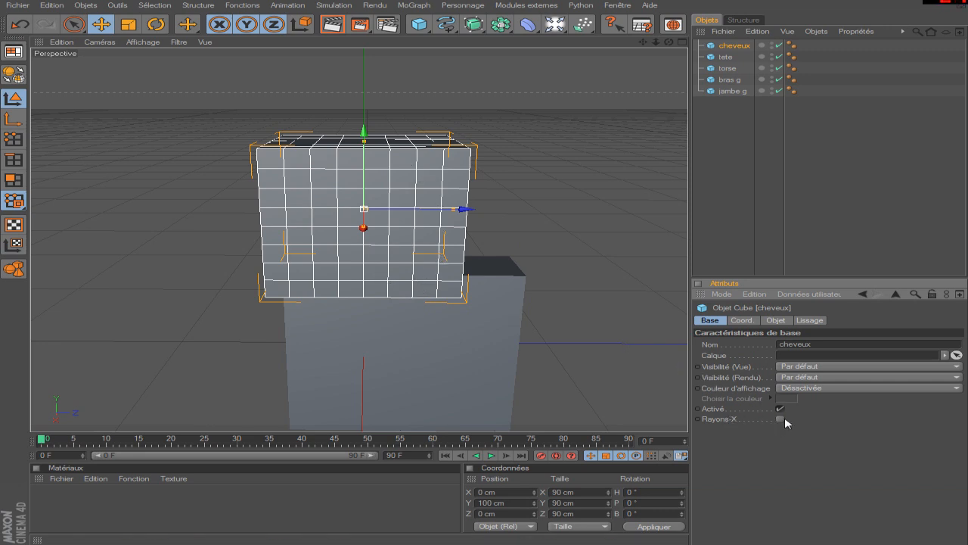
{"action": "left_click", "coordinate": [779, 419]}
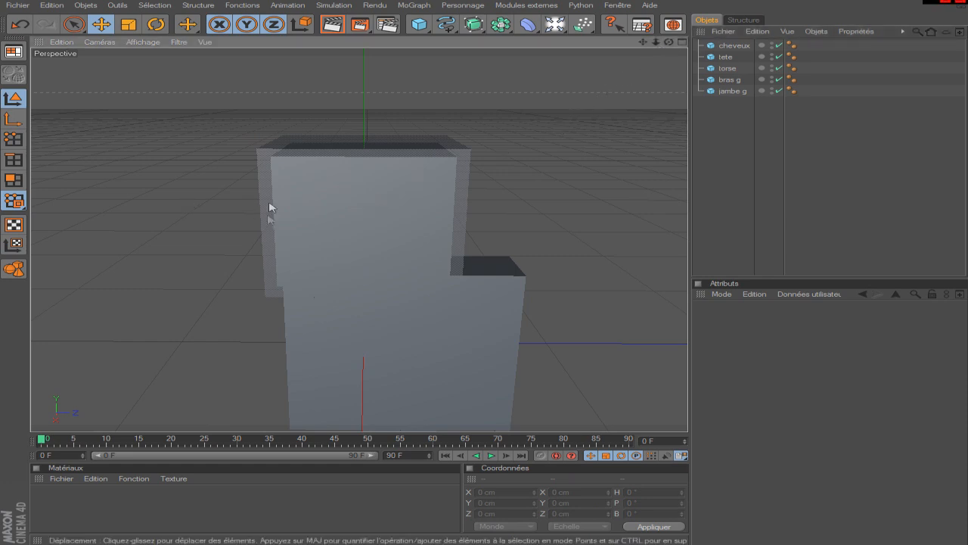
{"action": "left_click_drag", "start_coordinate": [669, 42], "coordinate": [680, 62]}
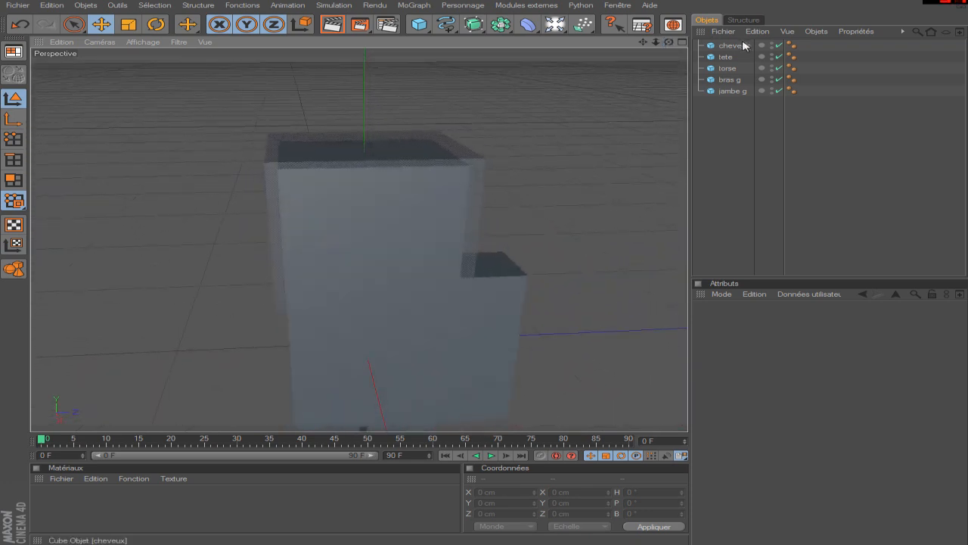
{"action": "left_click", "coordinate": [746, 45]}
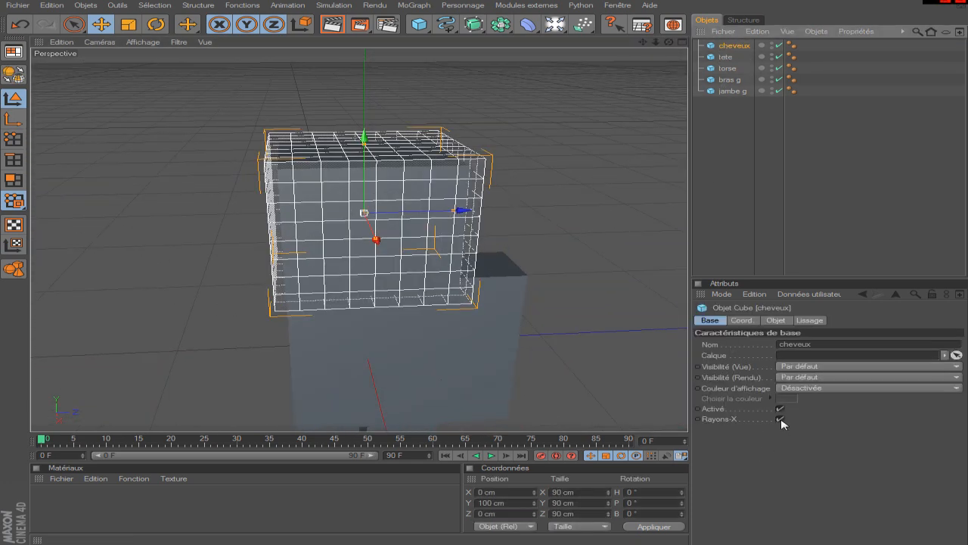
{"action": "left_click", "coordinate": [779, 419]}
{"action": "left_click", "coordinate": [777, 321]}
{"action": "left_click", "coordinate": [718, 204]}
Convert the cheveux, tete, torse, bras g and jambe g cubes into editable polygon objects
{"action": "scroll", "coordinate": [657, 122], "scroll_direction": "down", "scroll_amount": 4}
{"action": "left_click_drag", "start_coordinate": [669, 43], "coordinate": [588, 138]}
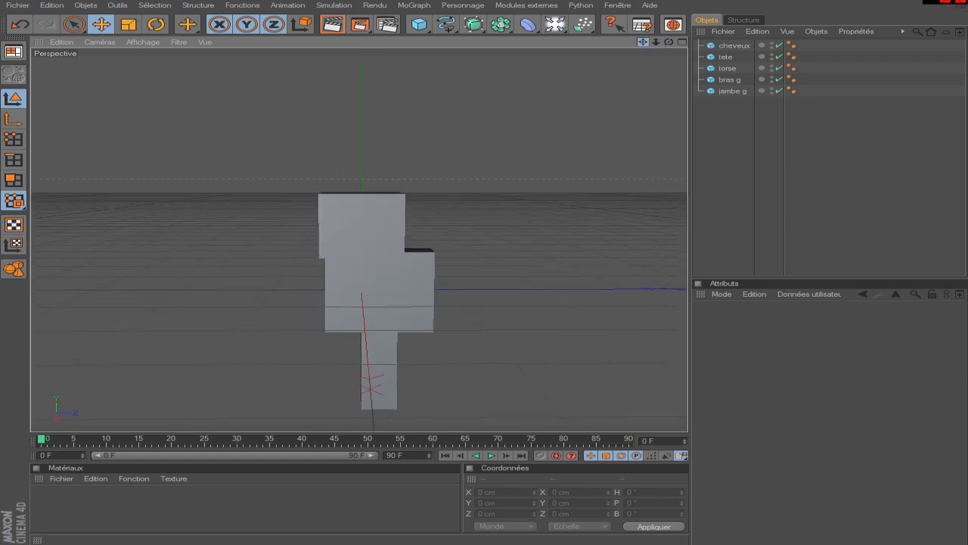
{"action": "left_click_drag", "start_coordinate": [642, 42], "coordinate": [644, 34]}
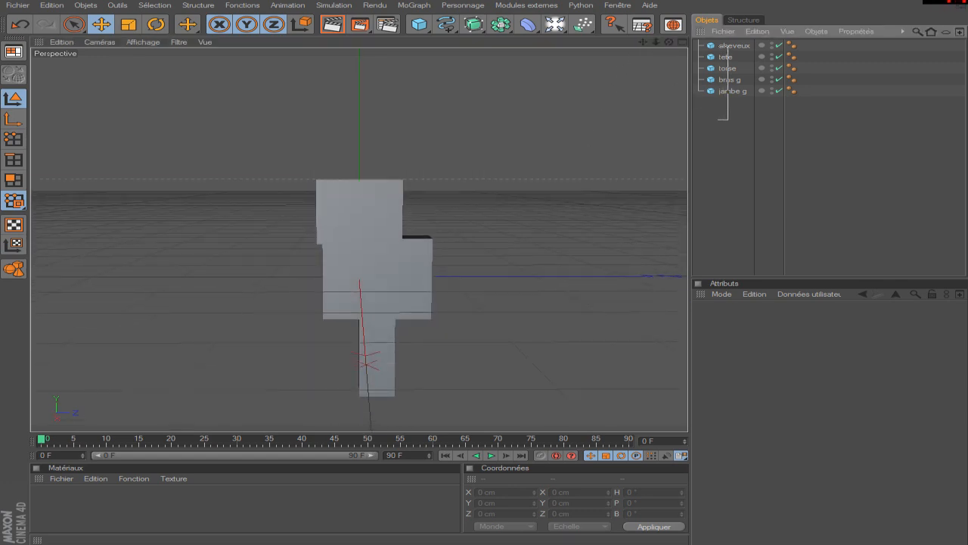
{"action": "left_click_drag", "start_coordinate": [727, 46], "coordinate": [734, 68]}
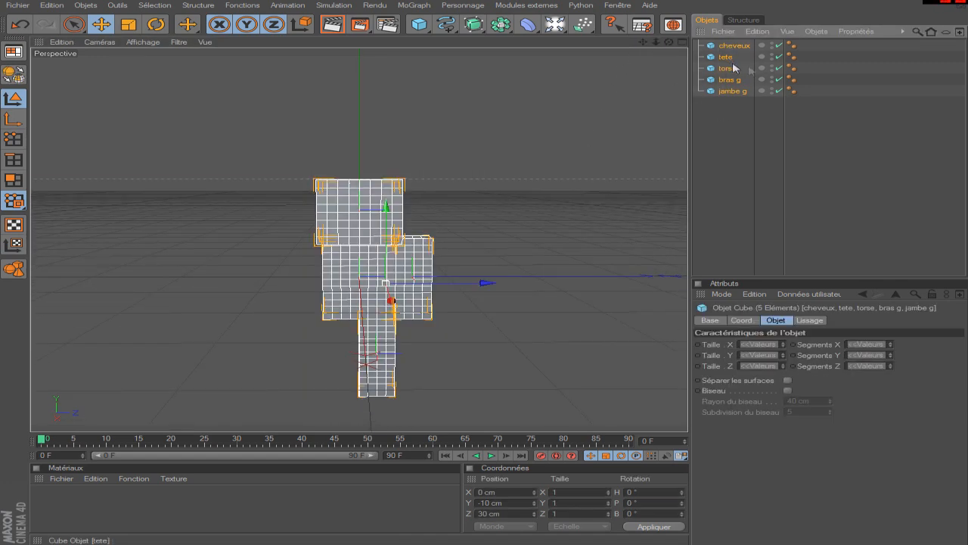
{"action": "left_click", "coordinate": [13, 75]}
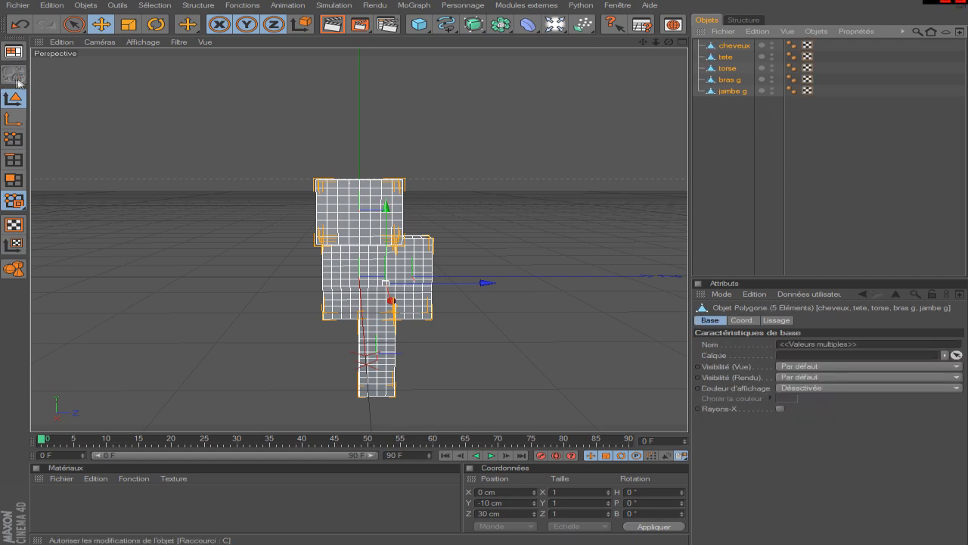
{"action": "left_click", "coordinate": [737, 126]}
Raise only the axis of bras g to Y 40 cm, near the shoulder, leaving the geometry in place
{"action": "scroll", "coordinate": [560, 158], "scroll_direction": "up", "scroll_amount": 4}
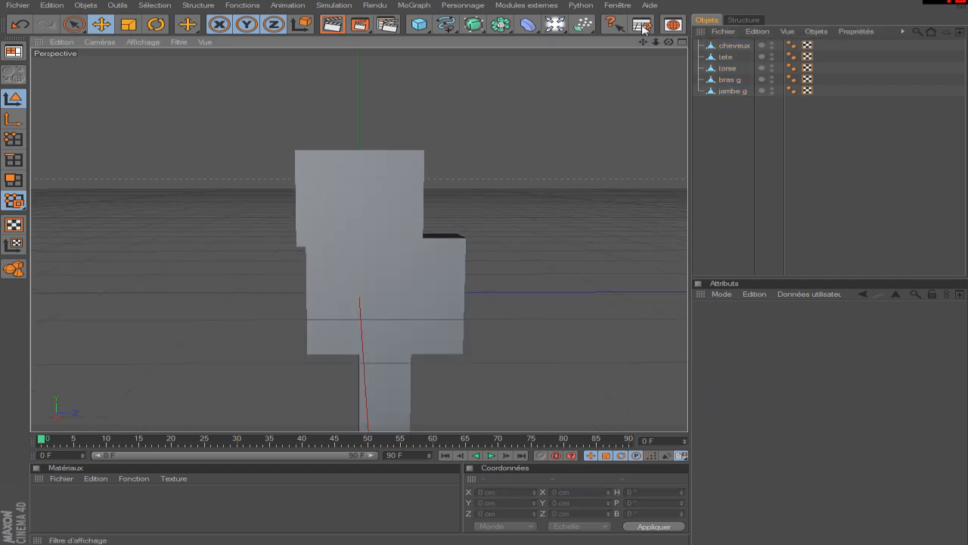
{"action": "left_click_drag", "start_coordinate": [642, 43], "coordinate": [642, 23]}
{"action": "scroll", "coordinate": [560, 153], "scroll_direction": "up", "scroll_amount": 3}
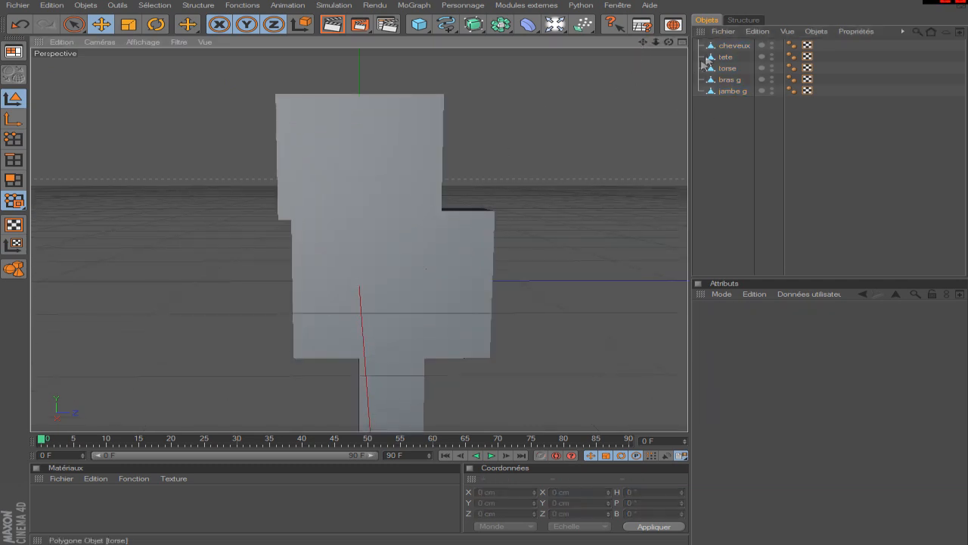
{"action": "left_click", "coordinate": [490, 276]}
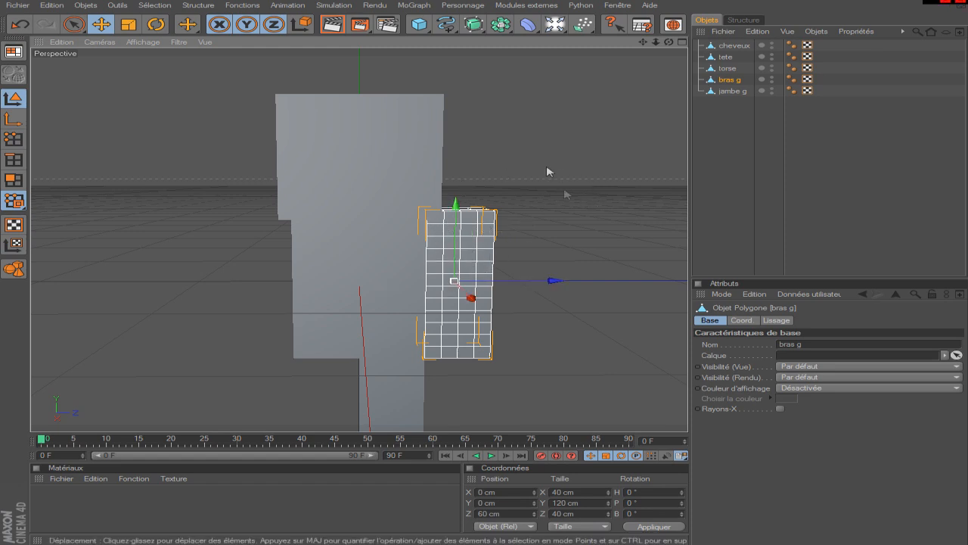
{"action": "scroll", "coordinate": [607, 118], "scroll_direction": "down", "scroll_amount": 2}
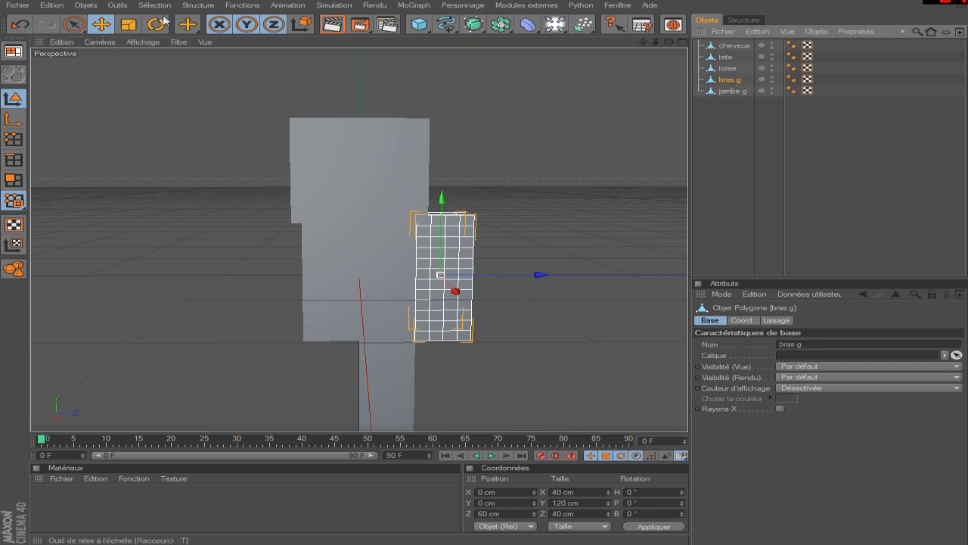
{"action": "left_click", "coordinate": [98, 26]}
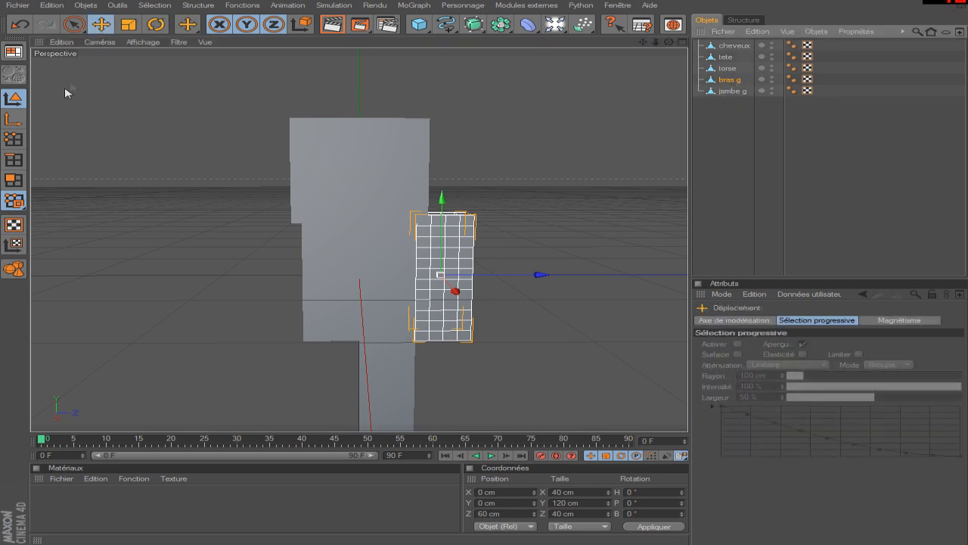
{"action": "left_click", "coordinate": [13, 122]}
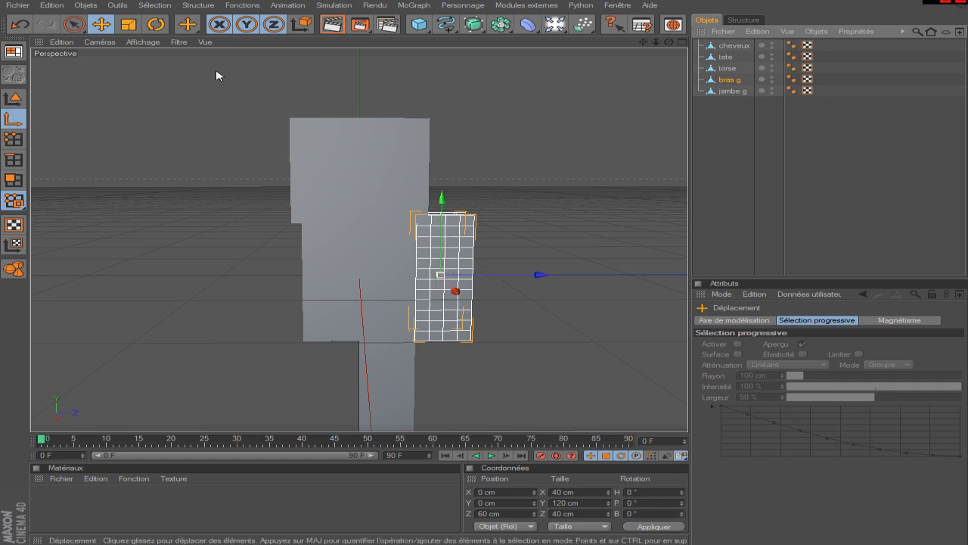
{"action": "left_click_drag", "start_coordinate": [441, 238], "coordinate": [441, 196]}
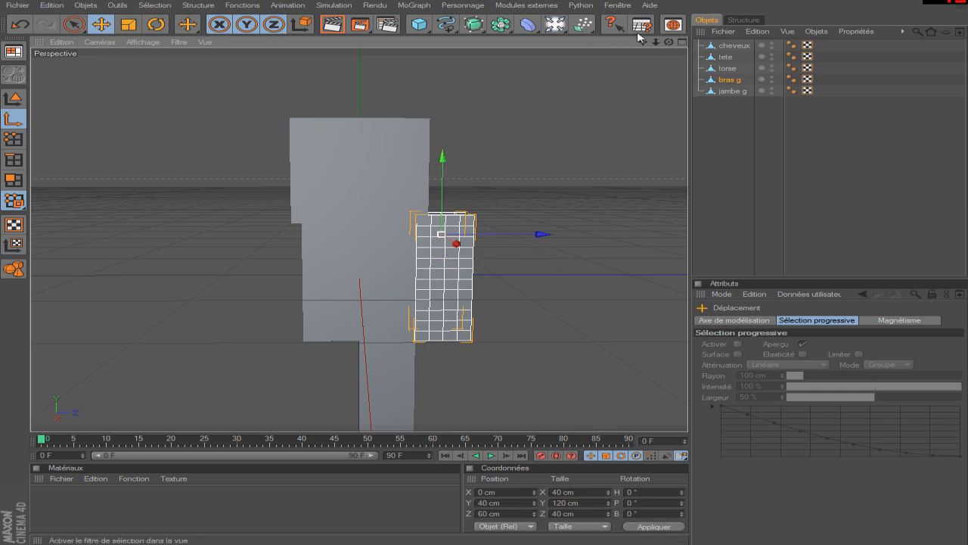
Test rotating bras g about its raised axis, undo back to the centred axis and test the rotation there
{"action": "left_click_drag", "start_coordinate": [669, 43], "coordinate": [471, 45]}
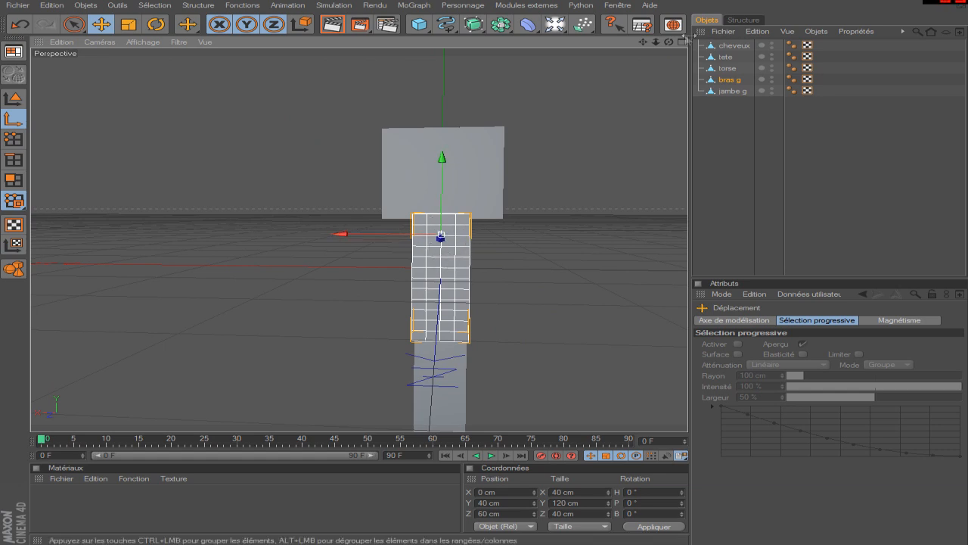
{"action": "left_click_drag", "start_coordinate": [671, 42], "coordinate": [745, 40]}
{"action": "left_click", "coordinate": [11, 99]}
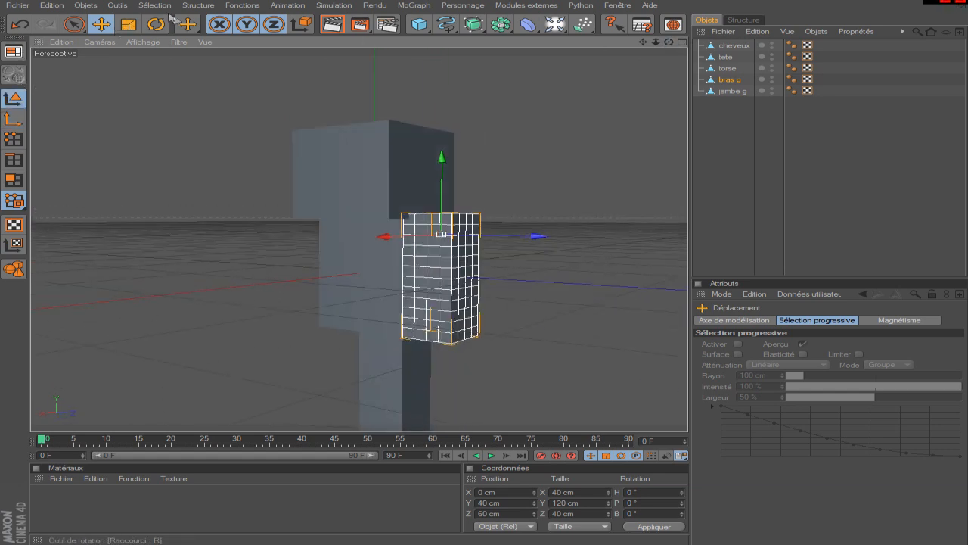
{"action": "left_click", "coordinate": [159, 25]}
{"action": "mouse_move", "coordinate": [402, 224]}
{"action": "left_mouse_down"}
{"action": "mouse_move", "coordinate": [439, 173]}
{"action": "mouse_move", "coordinate": [392, 217]}
{"action": "mouse_move", "coordinate": [398, 212]}
{"action": "left_mouse_up"}
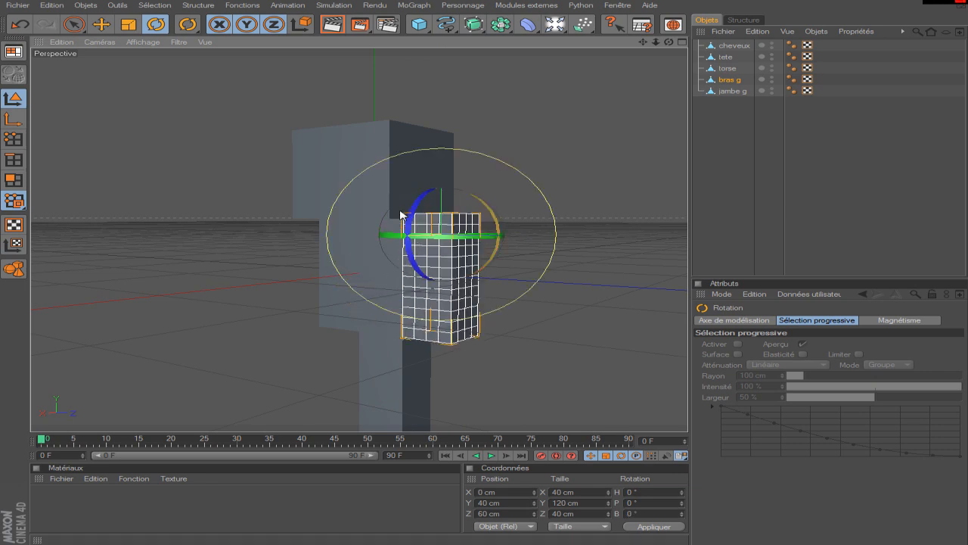
{"action": "key", "text": "ctrl+z"}
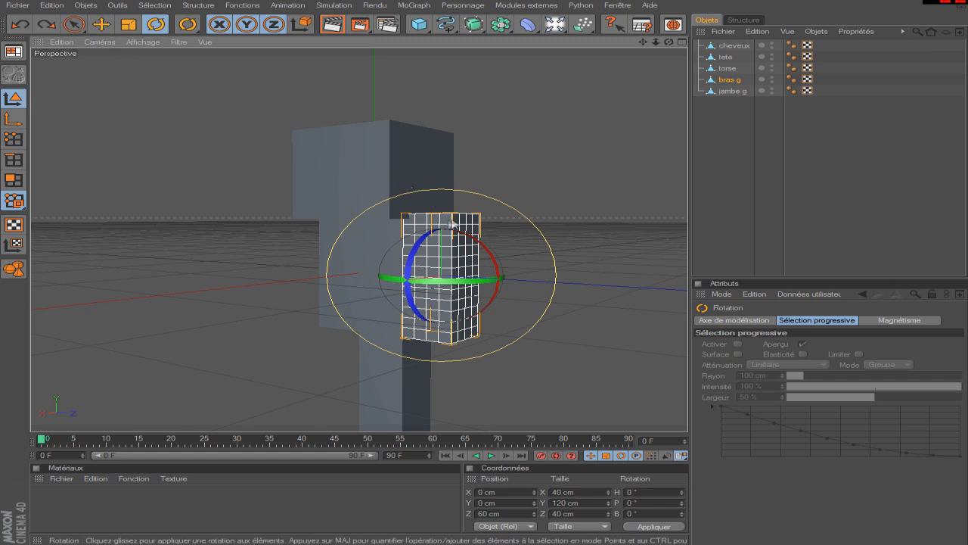
{"action": "mouse_move", "coordinate": [417, 262]}
{"action": "left_mouse_down"}
{"action": "mouse_move", "coordinate": [443, 235]}
{"action": "mouse_move", "coordinate": [411, 262]}
{"action": "mouse_move", "coordinate": [404, 255]}
{"action": "mouse_move", "coordinate": [417, 262]}
{"action": "left_mouse_up"}
Move only the axis of bras g up to Y 40 cm at shoulder height
{"action": "left_click", "coordinate": [104, 29]}
{"action": "left_click_drag", "start_coordinate": [442, 234], "coordinate": [443, 204]}
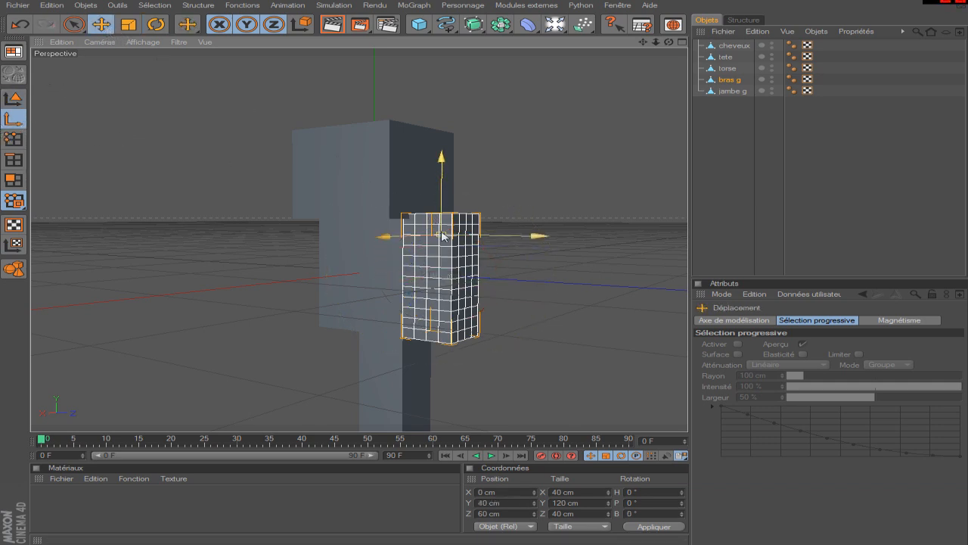
{"action": "left_click_drag", "start_coordinate": [643, 42], "coordinate": [643, 44]}
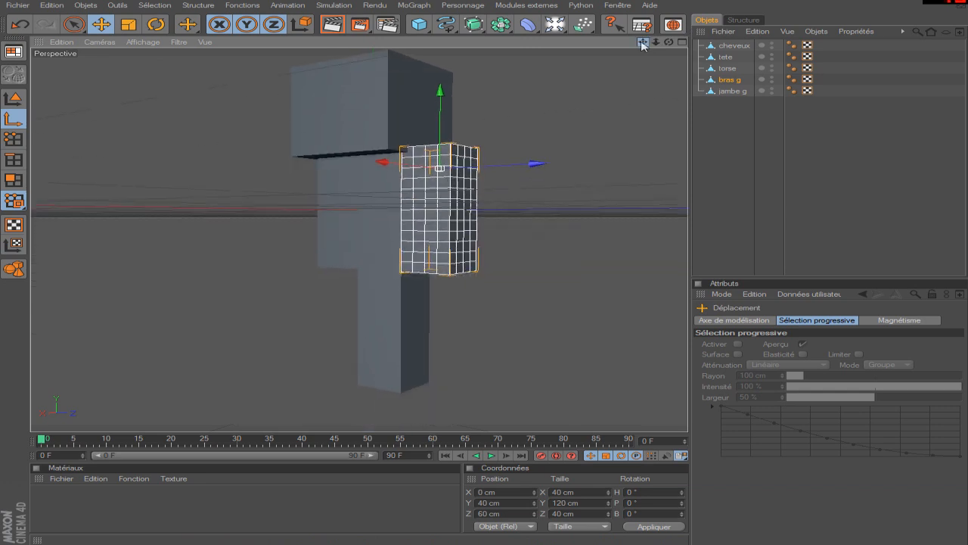
Raise the axis of jambe g by 40 cm to Y -80 cm, near the hip
{"action": "left_click", "coordinate": [726, 91]}
{"action": "left_click_drag", "start_coordinate": [393, 252], "coordinate": [393, 212]}
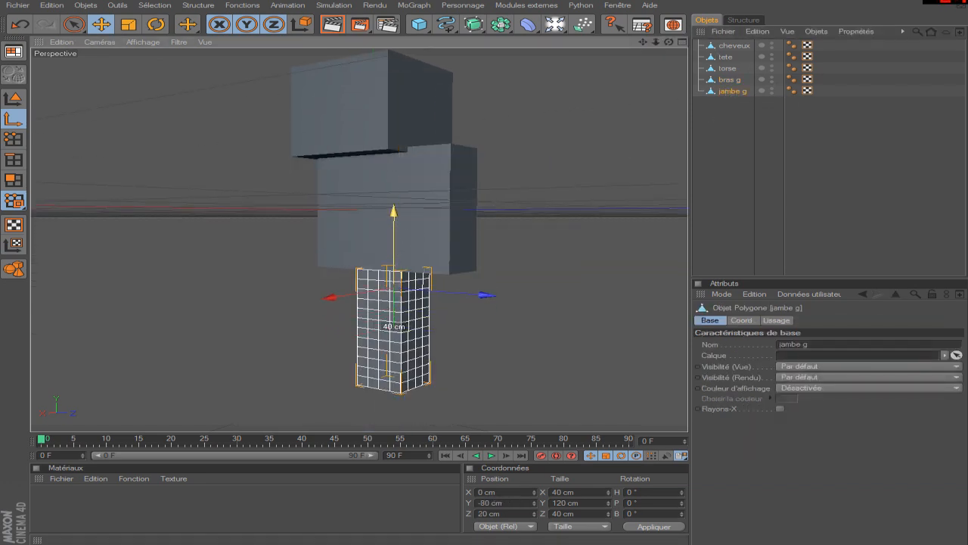
{"action": "left_click_drag", "start_coordinate": [668, 42], "coordinate": [661, 70]}
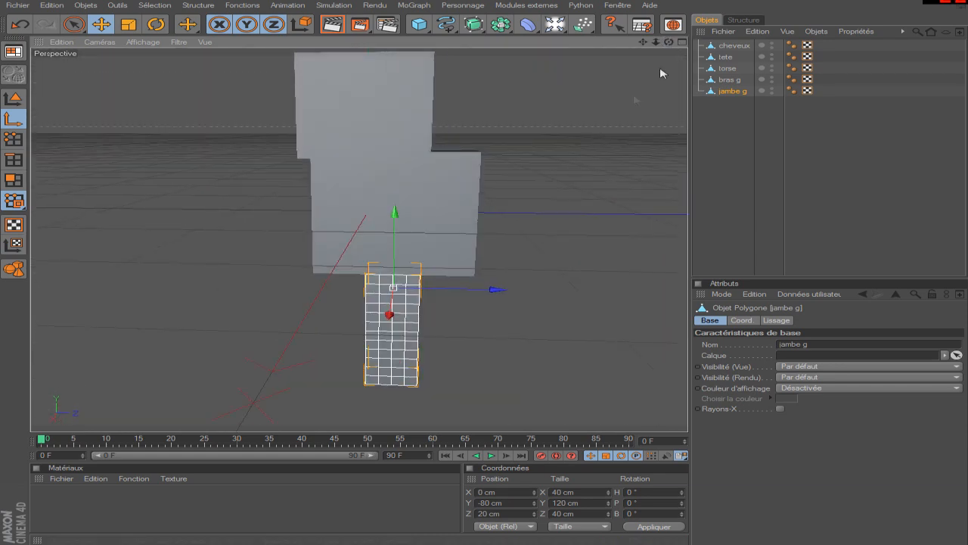
Lower the axis of torse to Y -60 cm, at the base of the torso
{"action": "left_click", "coordinate": [347, 193]}
{"action": "left_click_drag", "start_coordinate": [645, 44], "coordinate": [665, 64]}
{"action": "scroll", "coordinate": [562, 151], "scroll_direction": "up", "scroll_amount": 2}
{"action": "left_click_drag", "start_coordinate": [375, 241], "coordinate": [374, 314]}
{"action": "left_click_drag", "start_coordinate": [669, 41], "coordinate": [639, 56]}
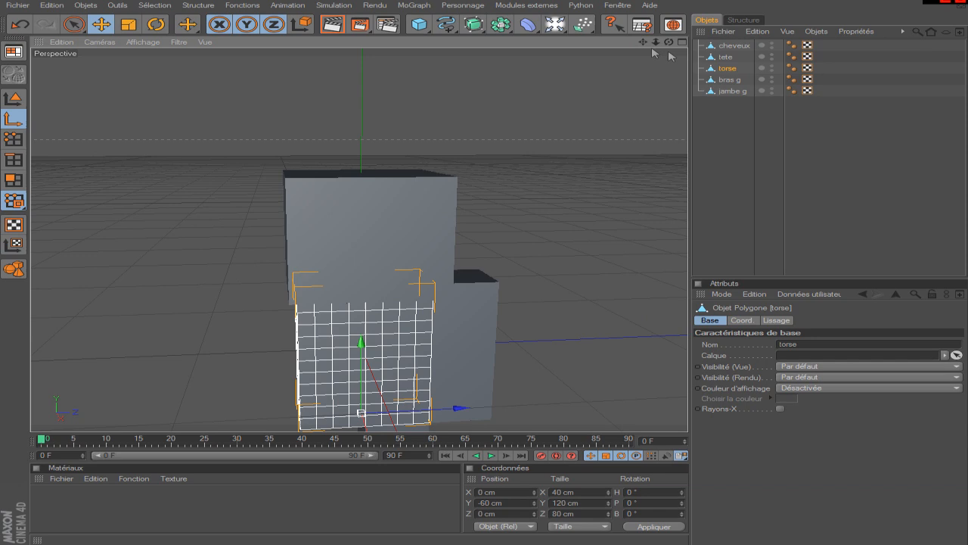
Lower the axis of tete to Y 60 cm, at the neck where the head meets the torso
{"action": "left_click", "coordinate": [730, 57]}
{"action": "scroll", "coordinate": [550, 192], "scroll_direction": "up", "scroll_amount": 3}
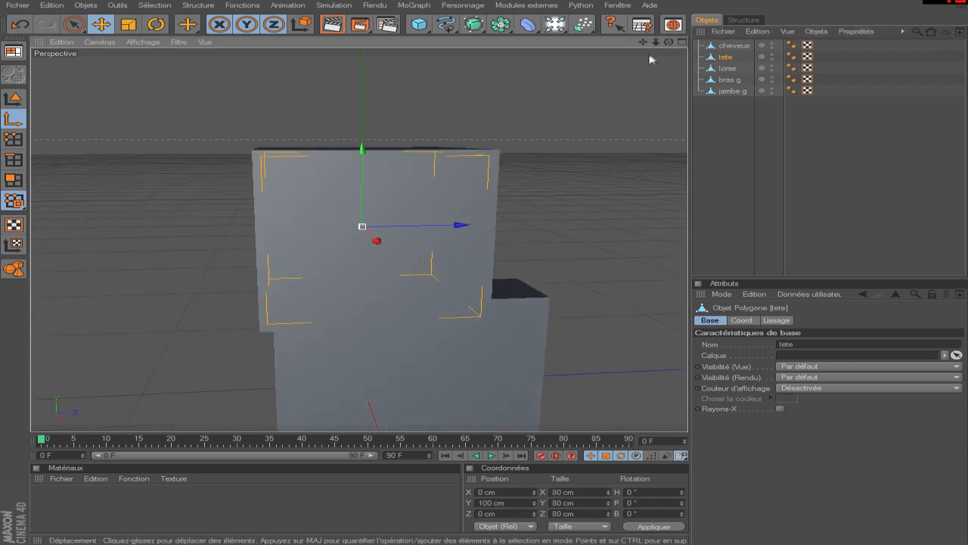
{"action": "left_click_drag", "start_coordinate": [668, 43], "coordinate": [669, 39]}
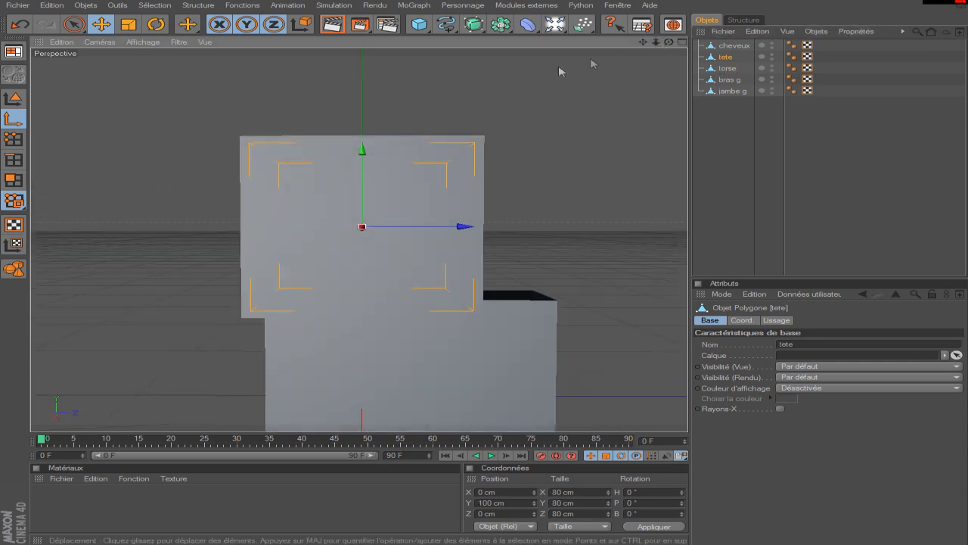
{"action": "left_click_drag", "start_coordinate": [361, 155], "coordinate": [362, 221]}
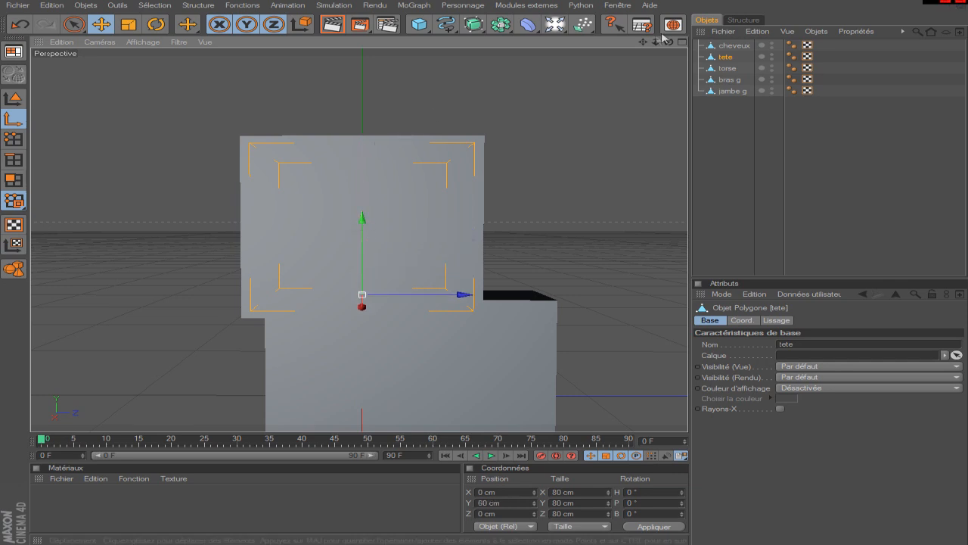
Return to object mode and test rotating tete about its axis at the neck
{"action": "left_click", "coordinate": [13, 98]}
{"action": "key", "text": "r"}
{"action": "mouse_move", "coordinate": [363, 254]}
{"action": "left_mouse_down"}
{"action": "mouse_move", "coordinate": [363, 245]}
{"action": "mouse_move", "coordinate": [362, 260]}
{"action": "left_mouse_up"}
{"action": "left_click_drag", "start_coordinate": [669, 42], "coordinate": [665, 71]}
Make cheveux a child of tete so the hair layer follows the head
{"action": "left_click", "coordinate": [732, 46]}
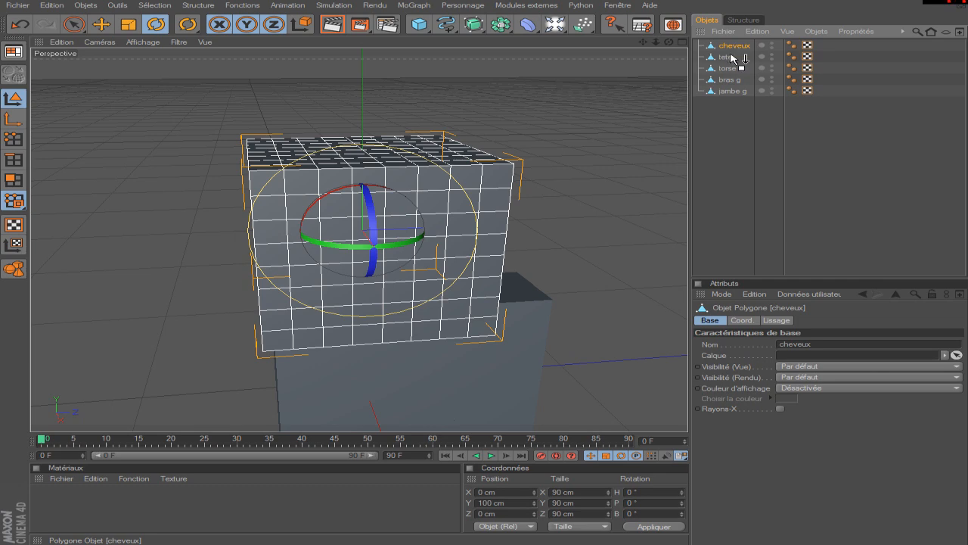
{"action": "left_click_drag", "start_coordinate": [728, 58], "coordinate": [729, 57]}
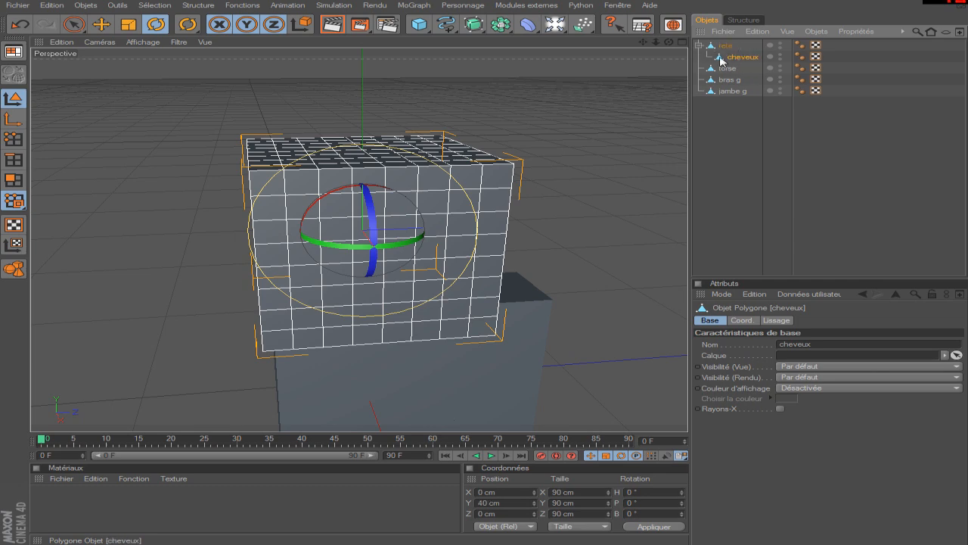
{"action": "left_click_drag", "start_coordinate": [382, 211], "coordinate": [376, 210]}
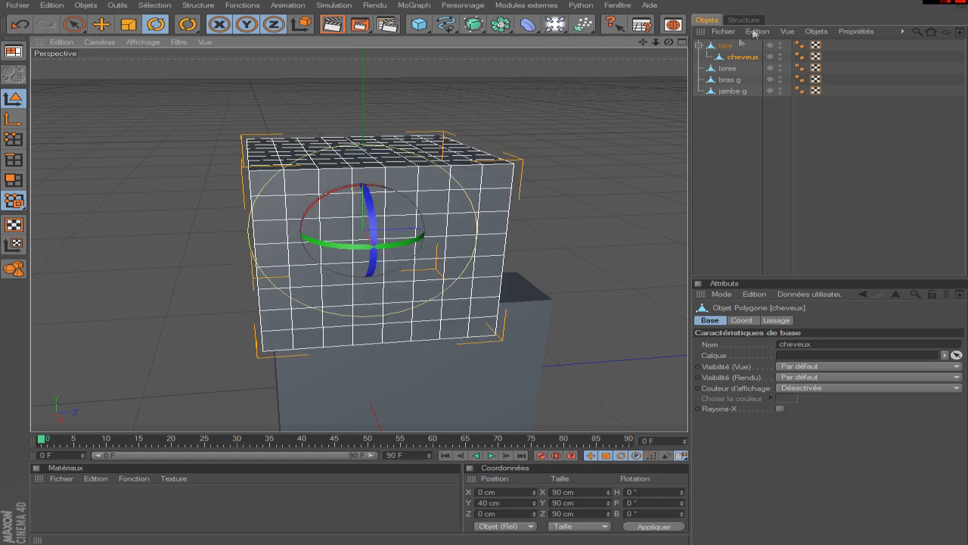
Examine tete and its child cheveux in turn, comparing their bounding boxes and axis positions from several angles
{"action": "left_click", "coordinate": [727, 46]}
{"action": "mouse_move", "coordinate": [370, 276]}
{"action": "left_mouse_down"}
{"action": "mouse_move", "coordinate": [365, 283]}
{"action": "mouse_move", "coordinate": [370, 276]}
{"action": "left_mouse_up"}
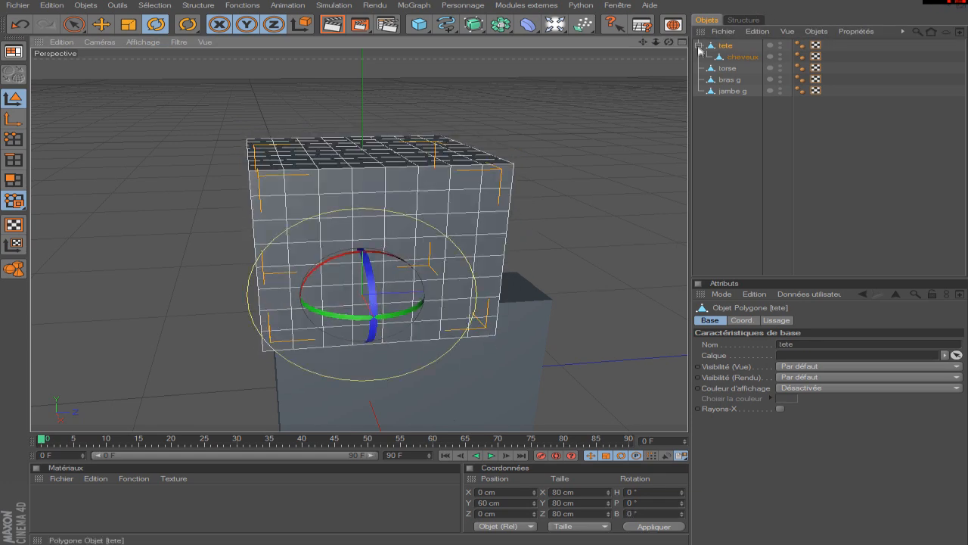
{"action": "left_click_drag", "start_coordinate": [643, 42], "coordinate": [634, 26]}
{"action": "left_click", "coordinate": [749, 58]}
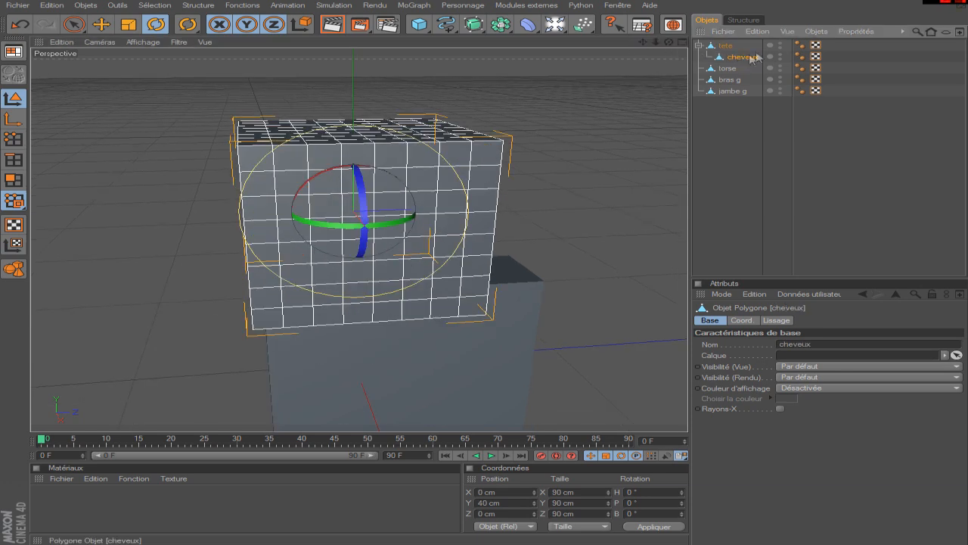
{"action": "left_click", "coordinate": [722, 47]}
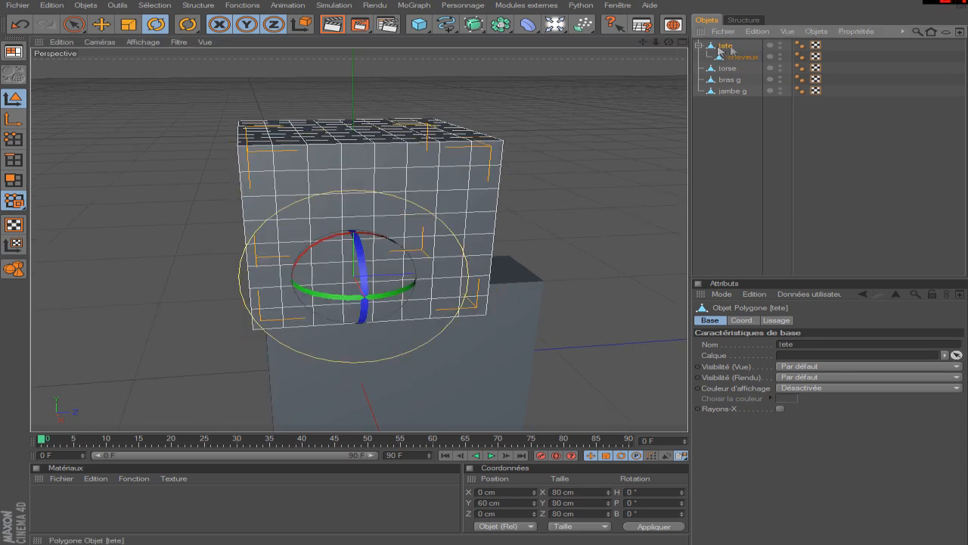
{"action": "left_click", "coordinate": [740, 57]}
{"action": "left_click", "coordinate": [729, 47]}
{"action": "left_click", "coordinate": [728, 141]}
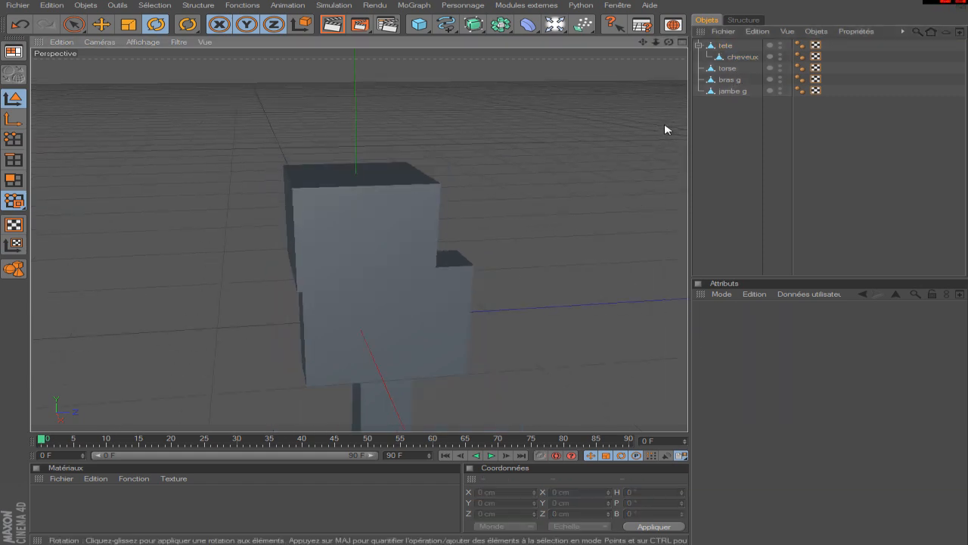
{"action": "mouse_move", "coordinate": [673, 43]}
{"action": "left_mouse_down"}
{"action": "mouse_move", "coordinate": [665, 61]}
{"action": "mouse_move", "coordinate": [668, 44]}
{"action": "left_mouse_up"}
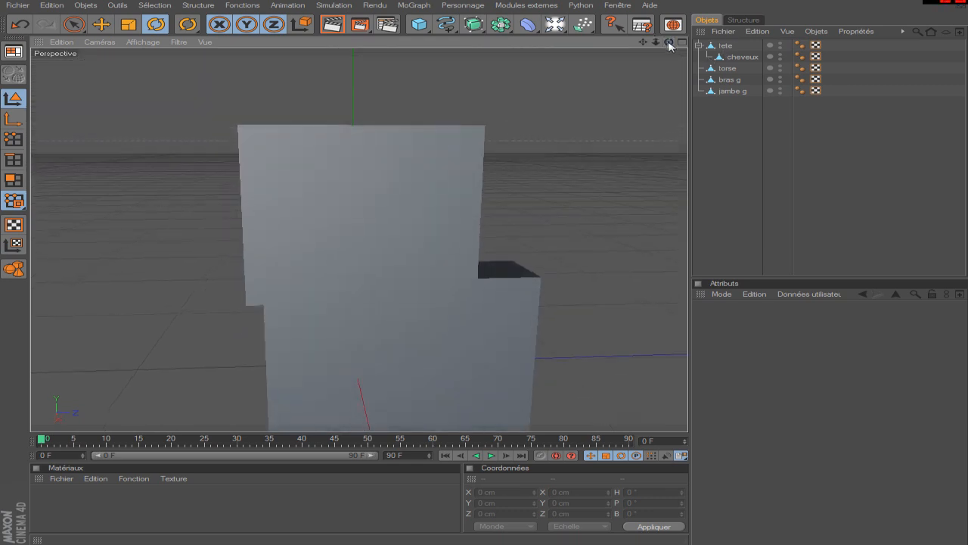
{"action": "left_click", "coordinate": [738, 56]}
{"action": "left_click", "coordinate": [724, 47]}
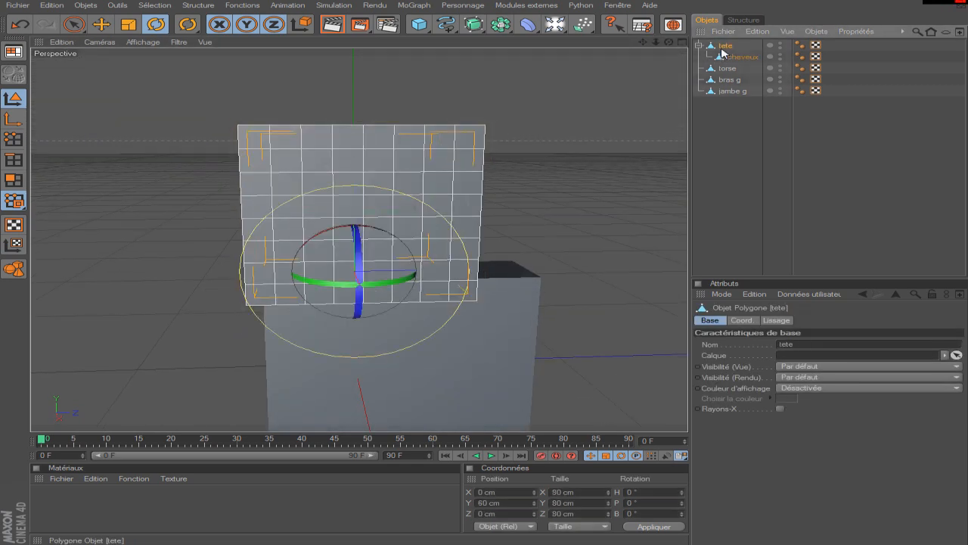
{"action": "left_click", "coordinate": [728, 57]}
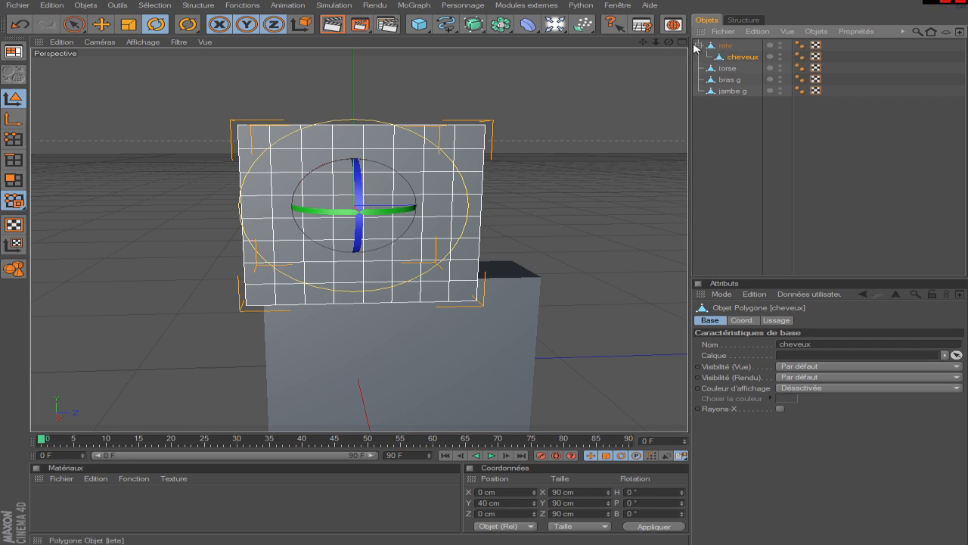
Collapse the tete hierarchy and group tete, torse, bras g and jambe g under one null object
{"action": "left_click", "coordinate": [697, 45]}
{"action": "left_click", "coordinate": [728, 99]}
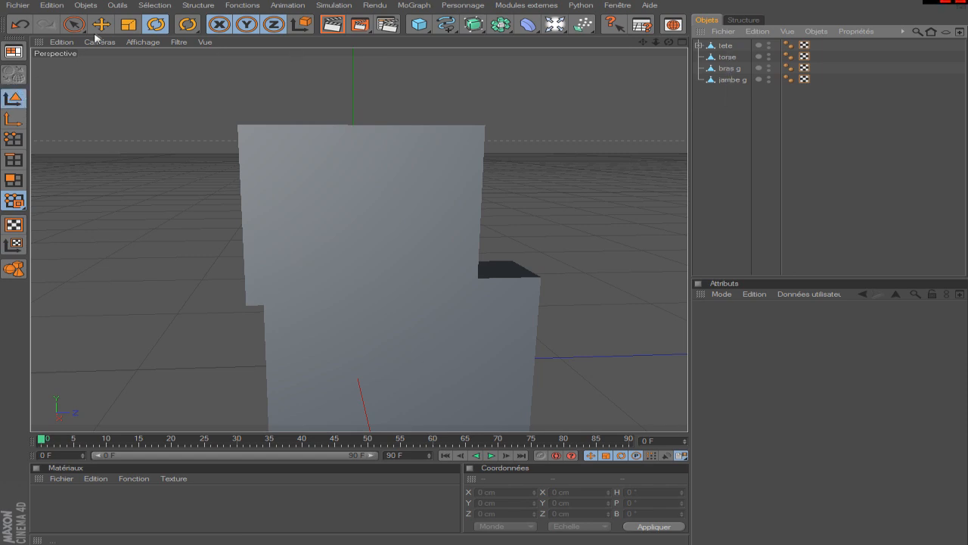
{"action": "scroll", "coordinate": [621, 144], "scroll_direction": "down", "scroll_amount": 5}
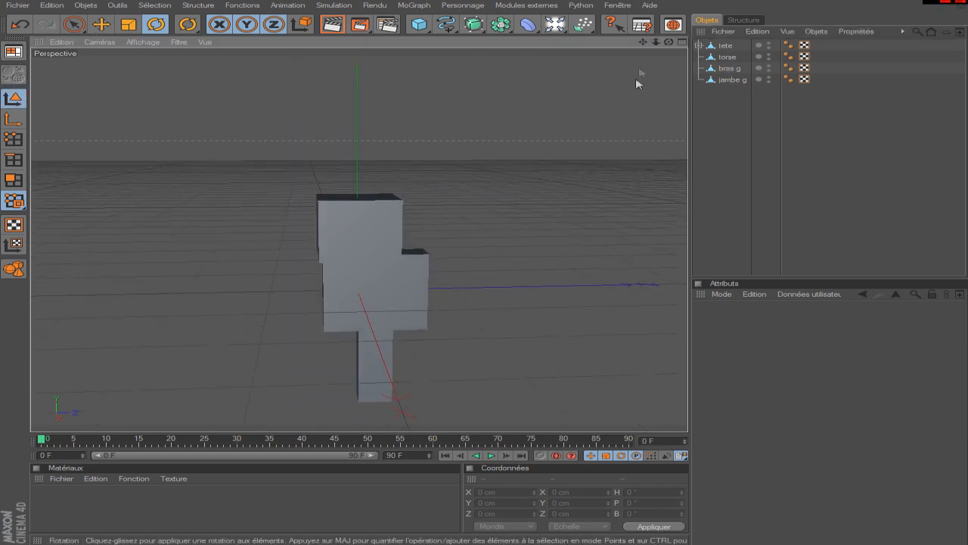
{"action": "left_click_drag", "start_coordinate": [643, 43], "coordinate": [637, 1]}
{"action": "scroll", "coordinate": [623, 91], "scroll_direction": "up", "scroll_amount": 3}
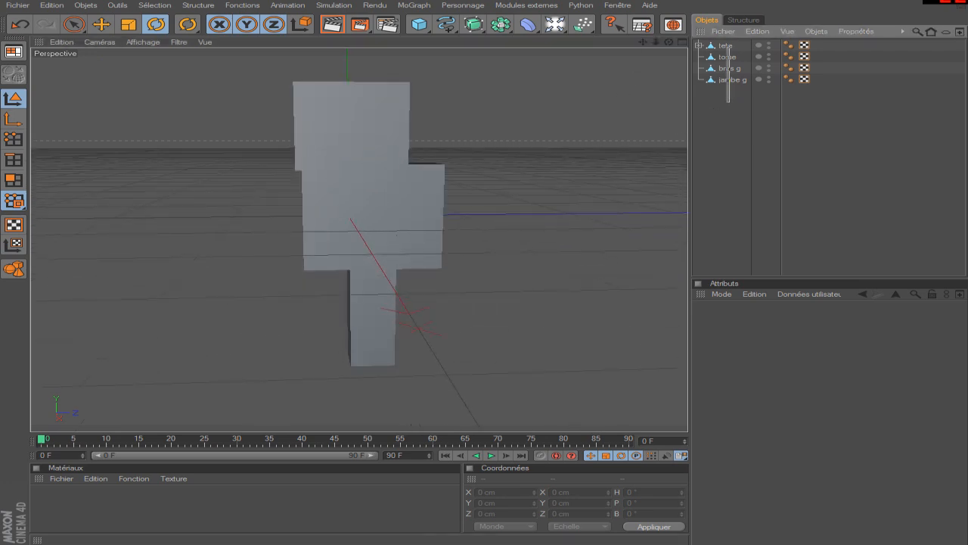
{"action": "left_click_drag", "start_coordinate": [729, 102], "coordinate": [722, 103]}
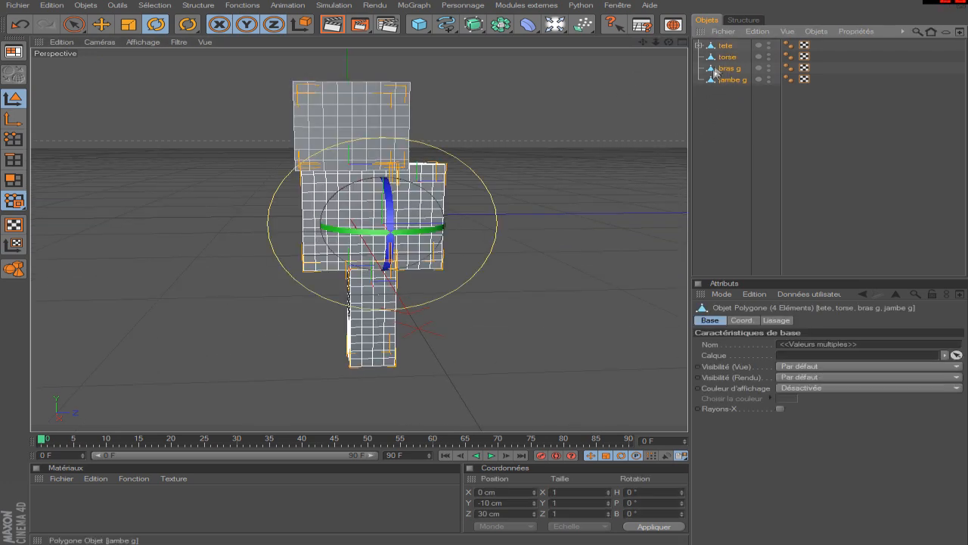
{"action": "right_click", "coordinate": [730, 69]}
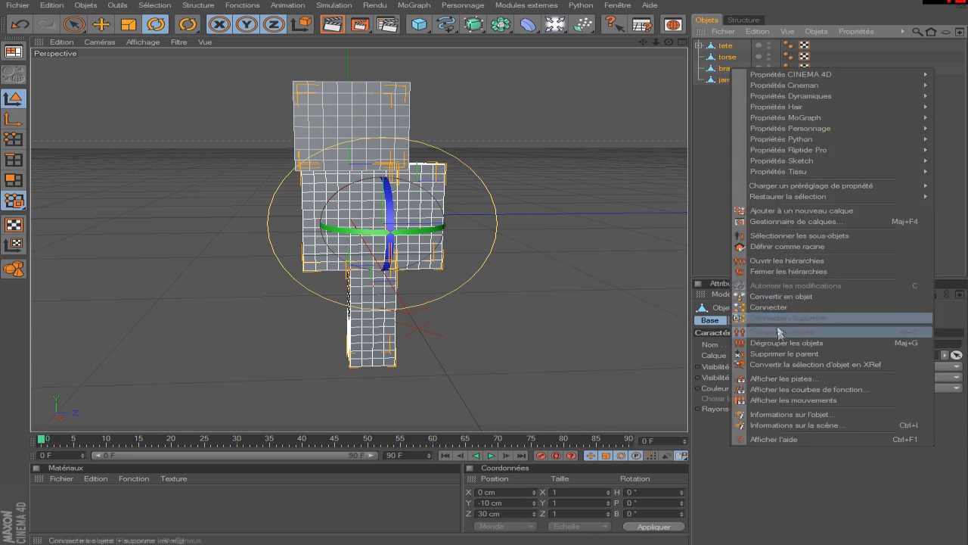
{"action": "left_click", "coordinate": [711, 164]}
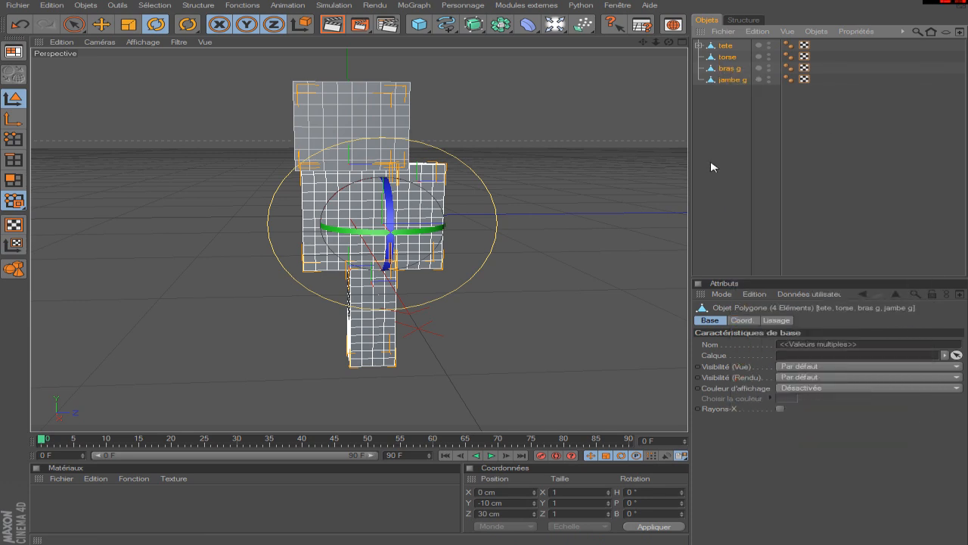
{"action": "key", "text": "alt+g"}
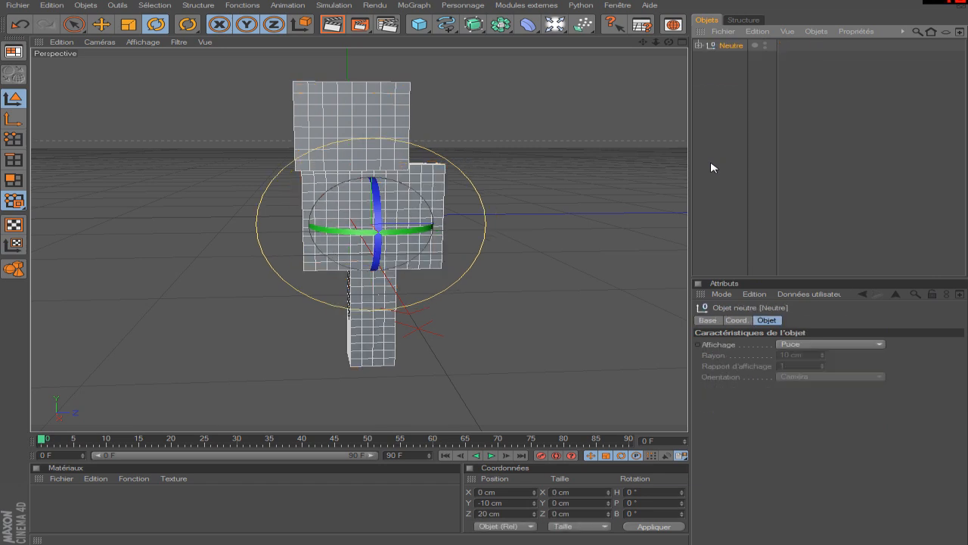
{"action": "left_click", "coordinate": [726, 87]}
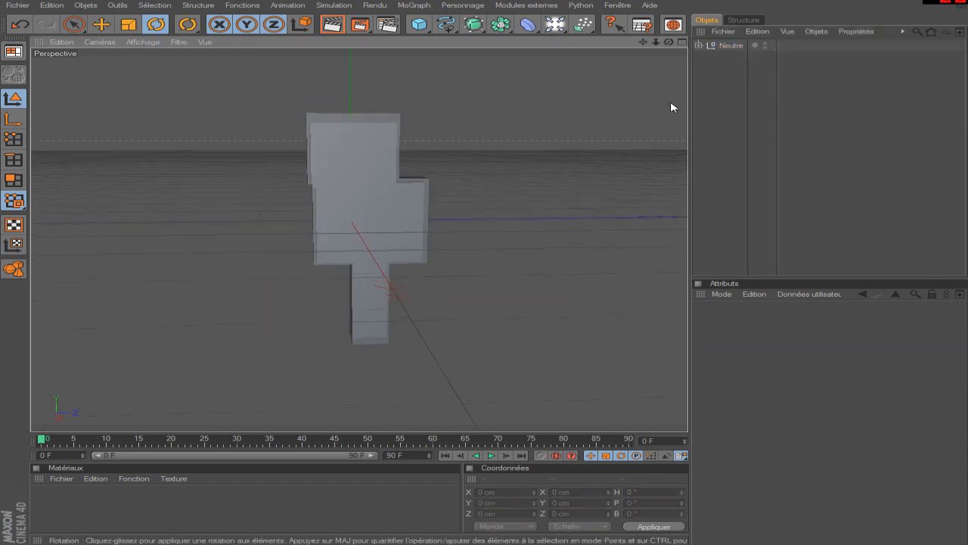
Rename the null object that holds the body parts as Personnage
{"action": "left_click", "coordinate": [730, 50]}
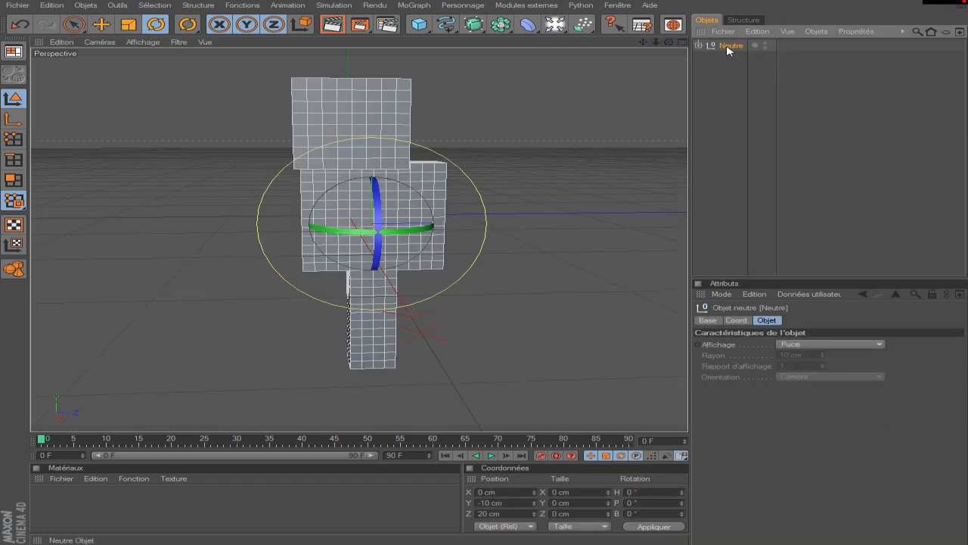
{"action": "double_click", "coordinate": [728, 47]}
{"action": "key", "text": "Return"}
{"action": "left_click", "coordinate": [699, 46]}
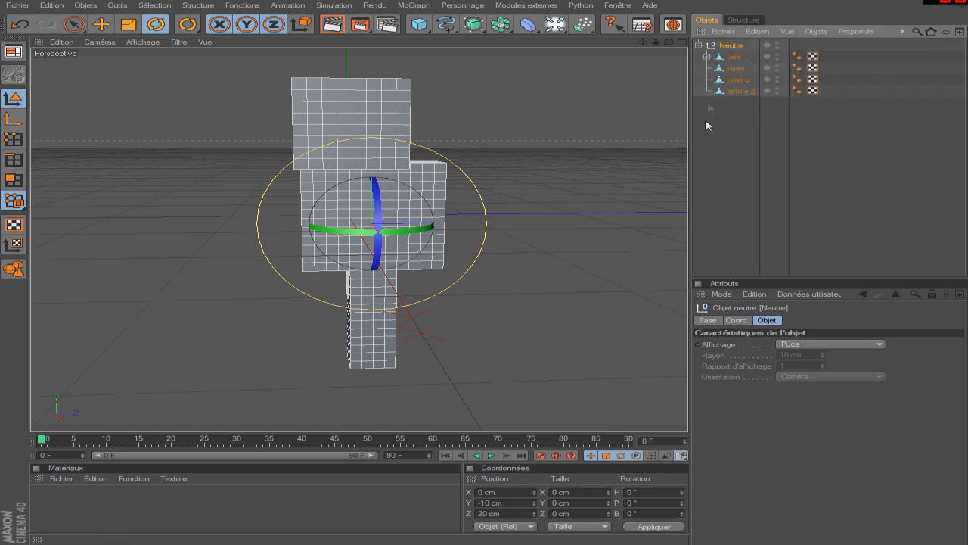
{"action": "left_click", "coordinate": [698, 46]}
{"action": "double_click", "coordinate": [728, 47]}
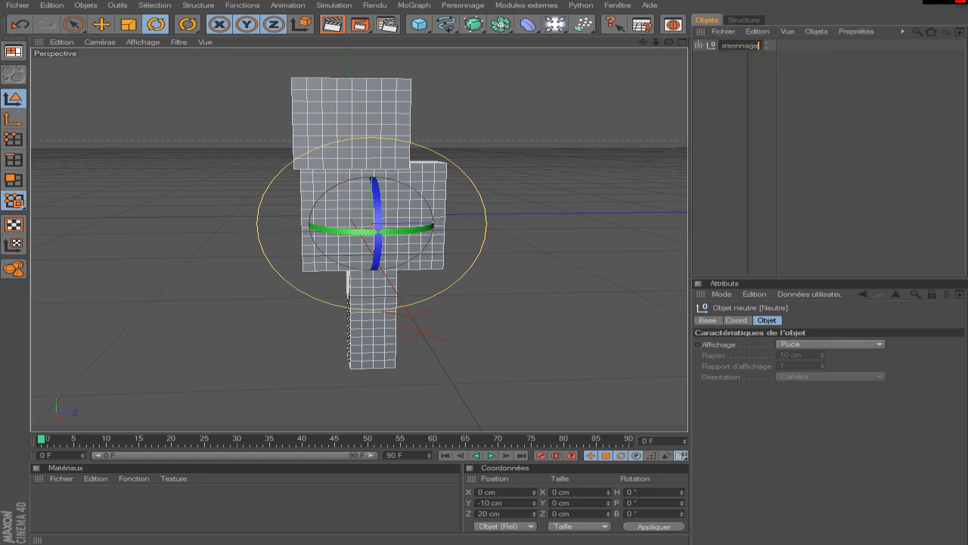
{"action": "key", "text": "Return"}
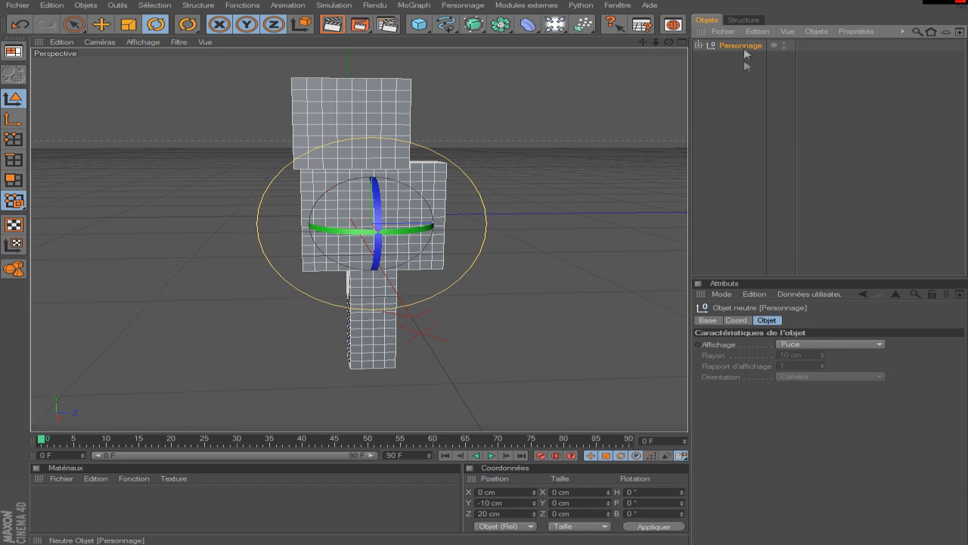
{"action": "left_click", "coordinate": [742, 103]}
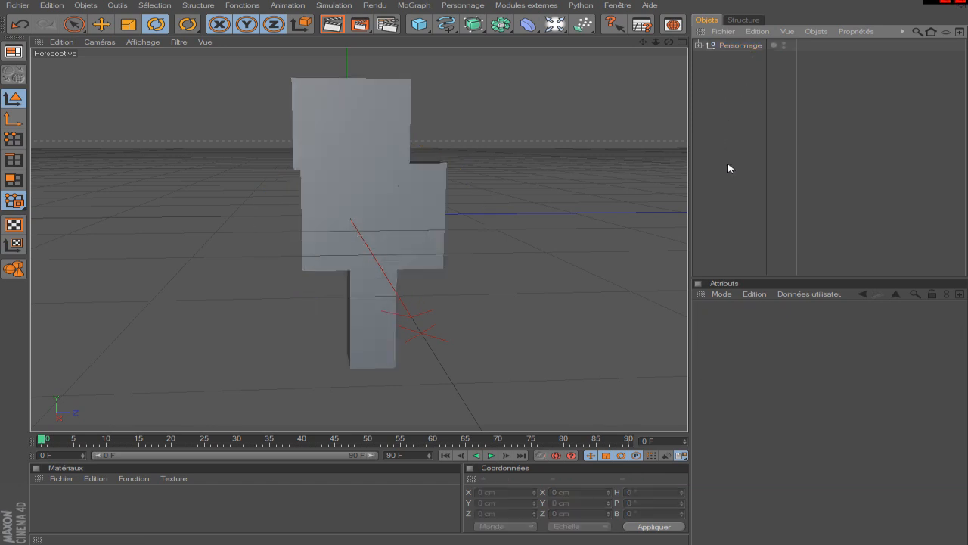
Examine the body parts inside the Personnage group one by one, leaving its hierarchy collapsed
{"action": "left_click", "coordinate": [741, 46]}
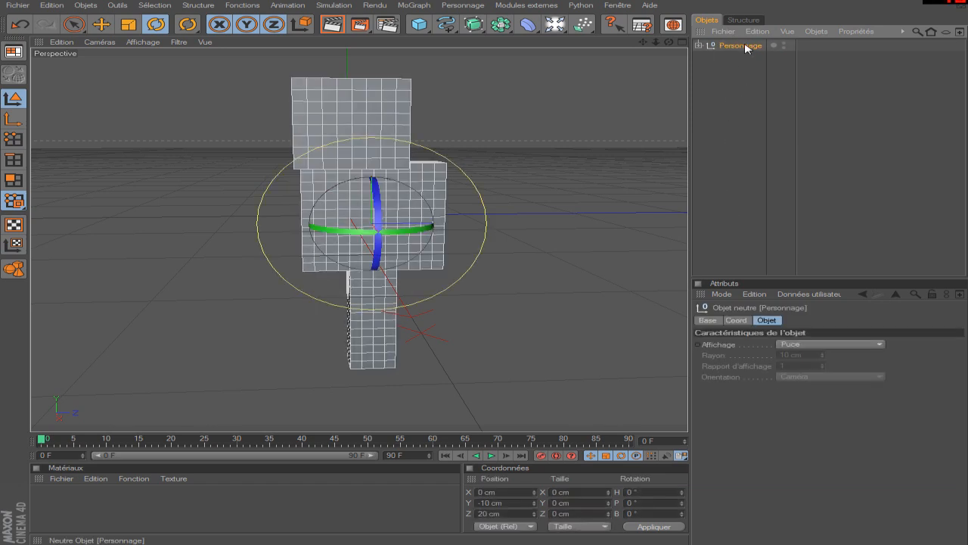
{"action": "left_click", "coordinate": [698, 46]}
{"action": "left_click", "coordinate": [733, 57]}
{"action": "left_click", "coordinate": [735, 68]}
{"action": "left_click", "coordinate": [737, 80]}
{"action": "left_click", "coordinate": [734, 104]}
{"action": "left_click", "coordinate": [699, 47]}
{"action": "left_click", "coordinate": [747, 47]}
{"action": "left_click", "coordinate": [729, 98]}
{"action": "scroll", "coordinate": [673, 90], "scroll_direction": "down", "scroll_amount": 4}
{"action": "scroll", "coordinate": [635, 110], "scroll_direction": "up", "scroll_amount": 4}
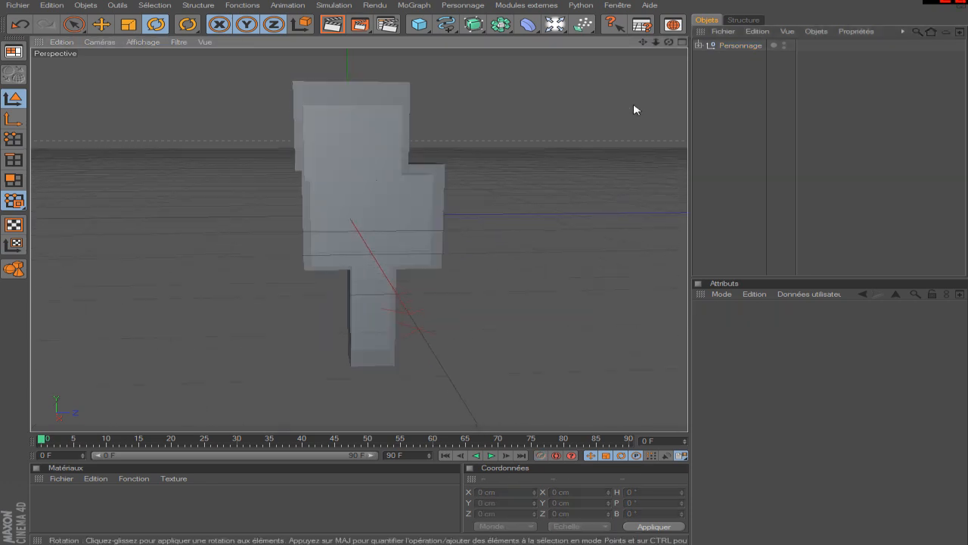
{"action": "left_click_drag", "start_coordinate": [669, 42], "coordinate": [642, 69]}
{"action": "scroll", "coordinate": [616, 91], "scroll_direction": "down", "scroll_amount": 2}
{"action": "scroll", "coordinate": [616, 92], "scroll_direction": "up", "scroll_amount": 5}
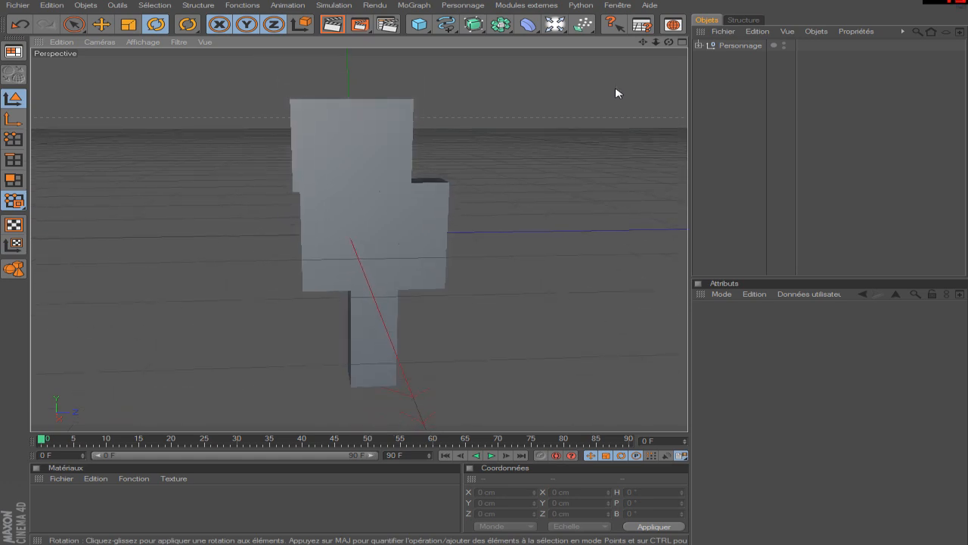